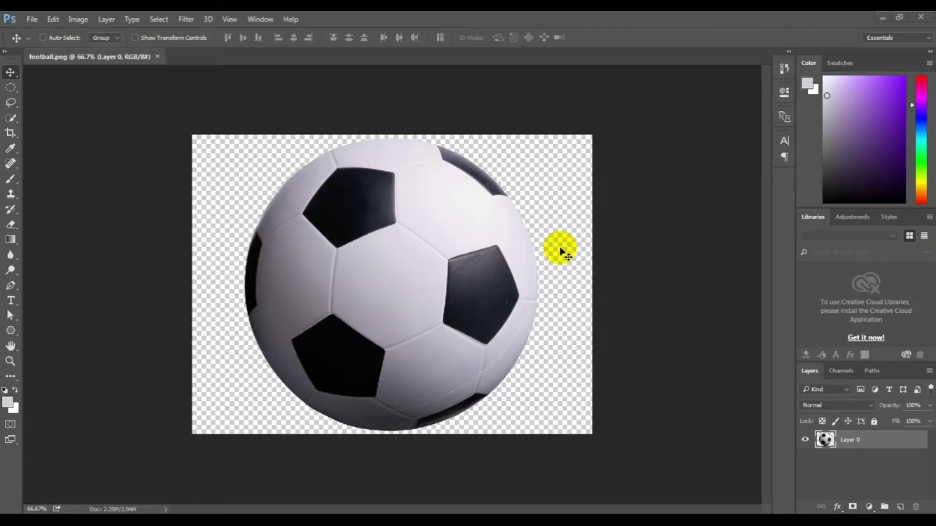
# Step: Close the football.png reference image, leaving Photoshop with no open document
pyautogui.click(509, 267)
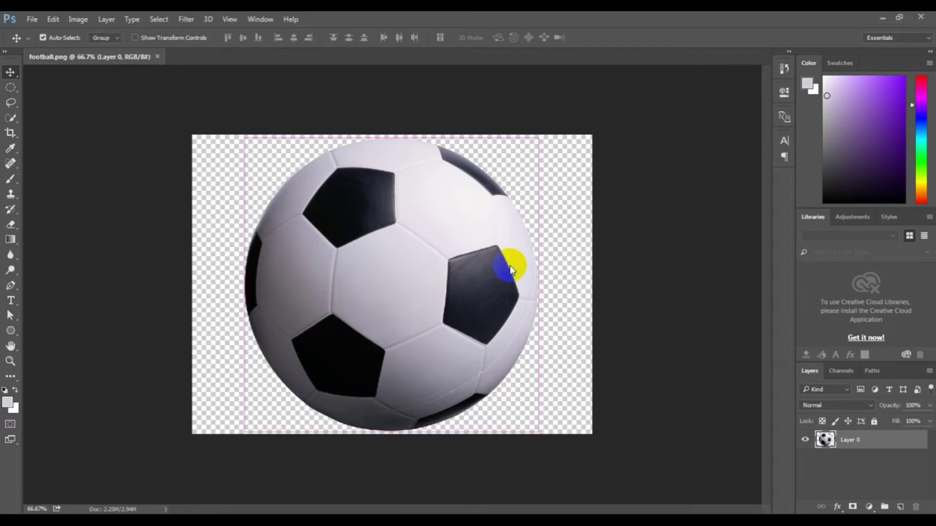
pyautogui.hotkey('ctrl', 'w')
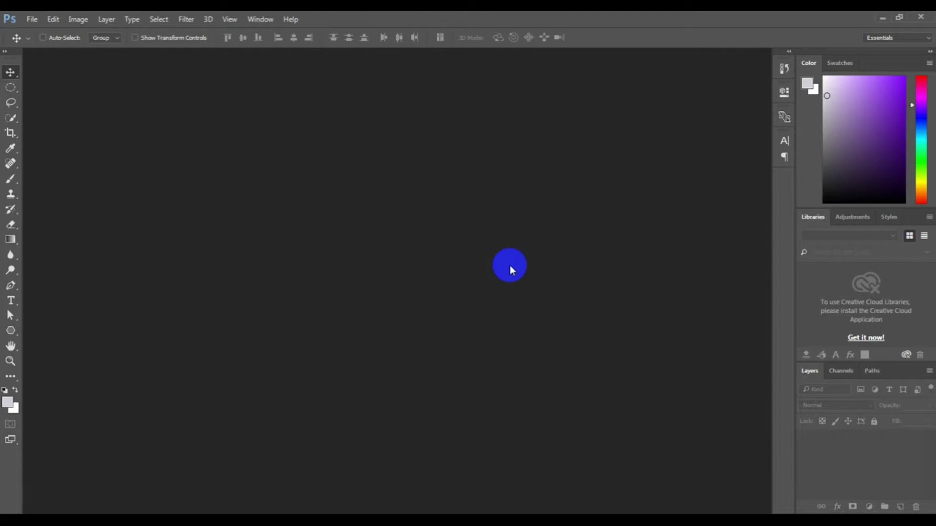
# Step: Create a white-background document 10 × 10 inches at 200 pixels per inch
pyautogui.hotkey('ctrl', 'n')
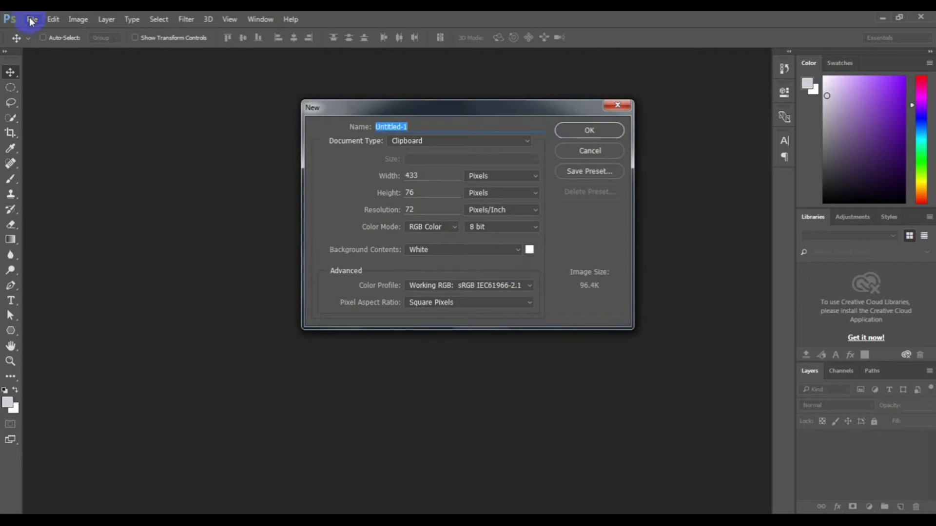
pyautogui.click(518, 178)
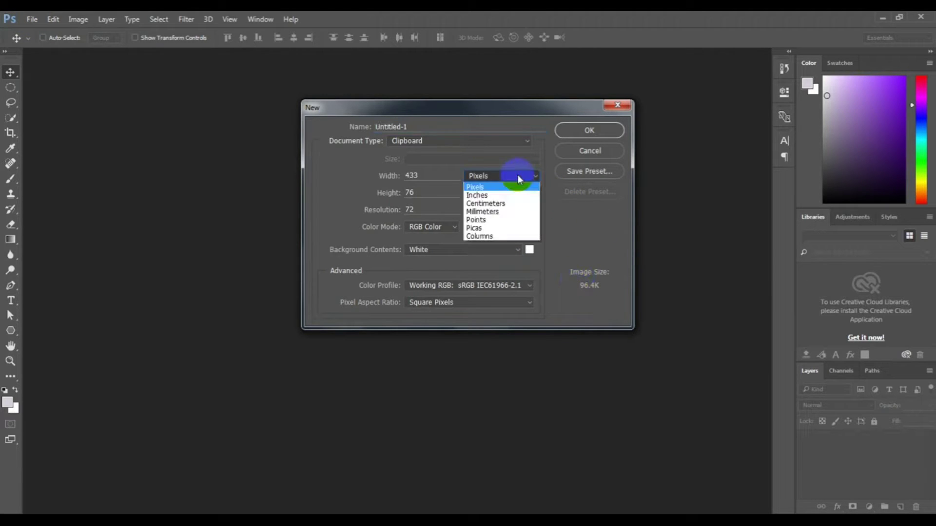
pyautogui.click(506, 196)
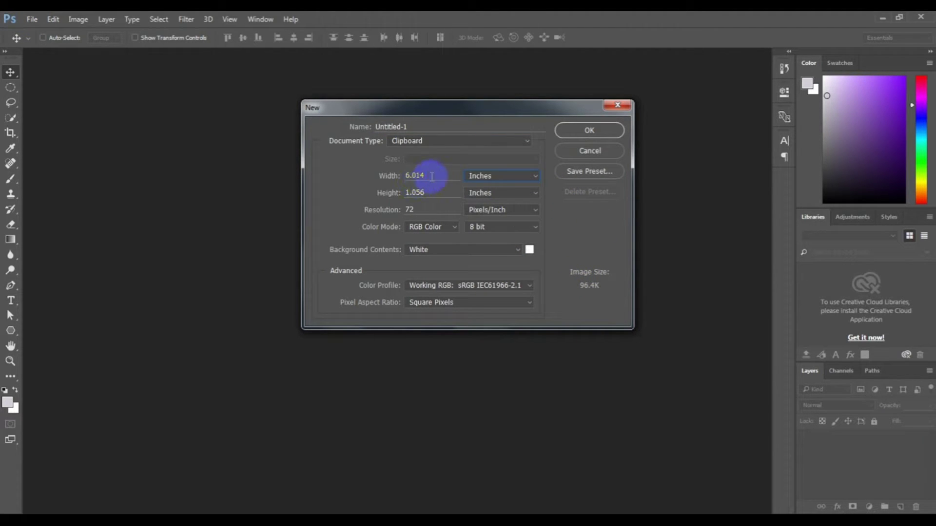
pyautogui.doubleClick(432, 176)
pyautogui.write('10')
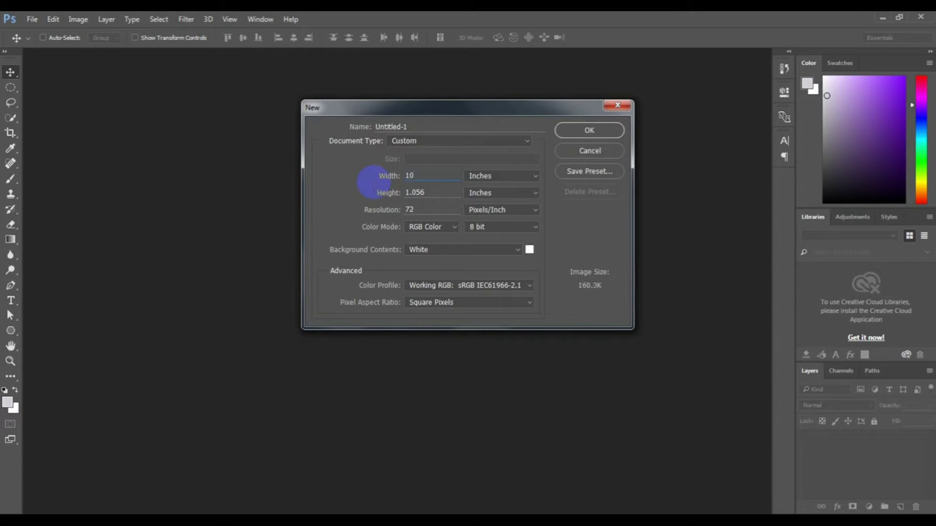
pyautogui.doubleClick(434, 194)
pyautogui.write('10')
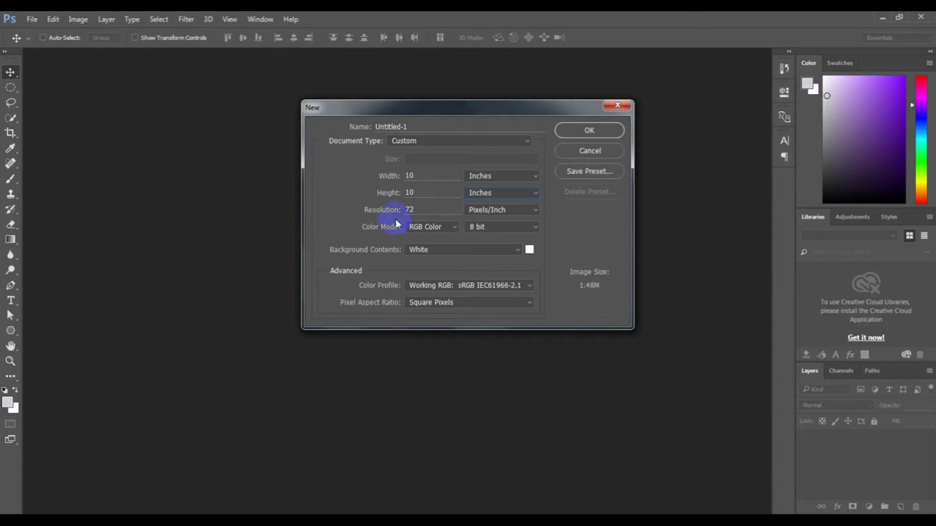
pyautogui.press('Tab')
pyautogui.write('200')
pyautogui.press('Return')
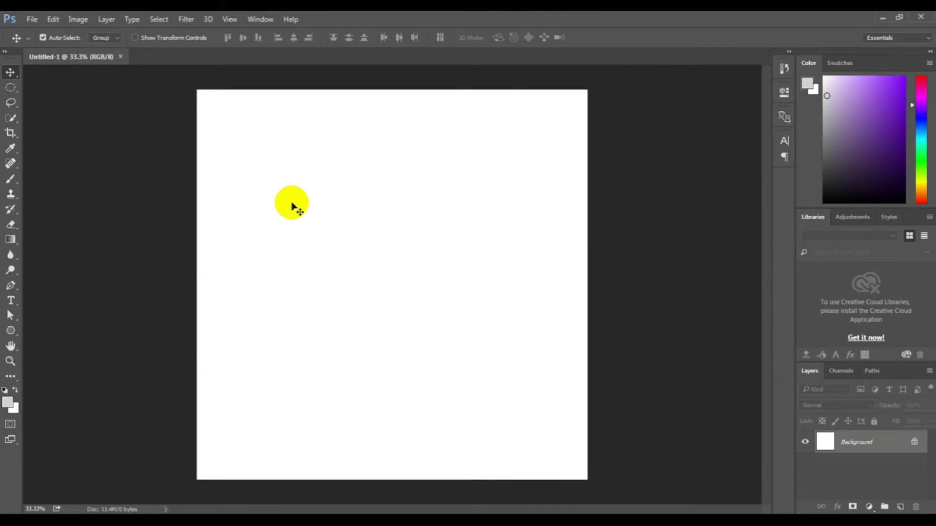
# Step: Draw a 6-sided hexagon path with the Polygon tool in the canvas's upper left
pyautogui.press('ctrl')
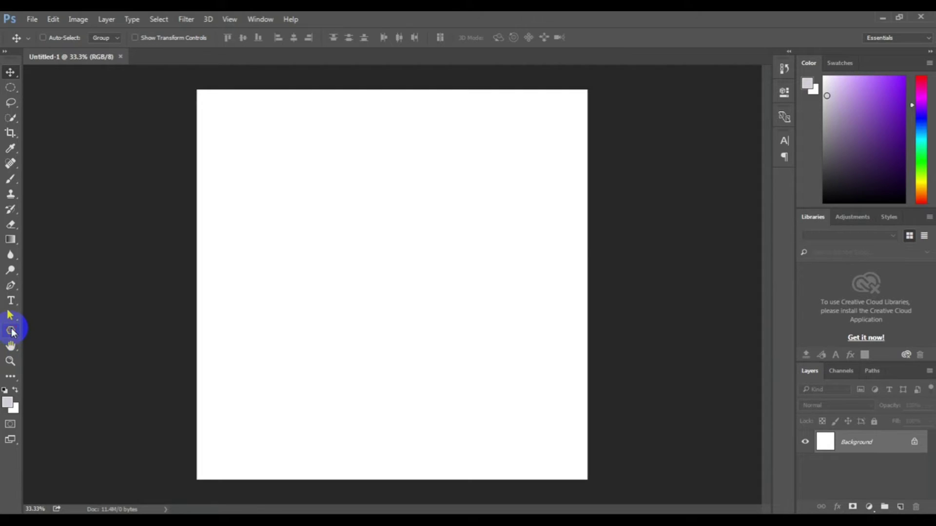
pyautogui.click(11, 332)
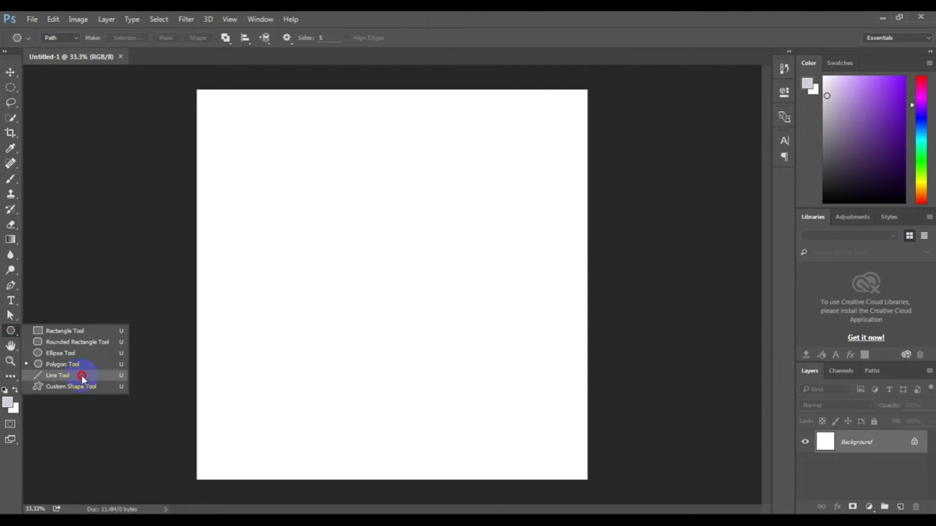
pyautogui.click(83, 365)
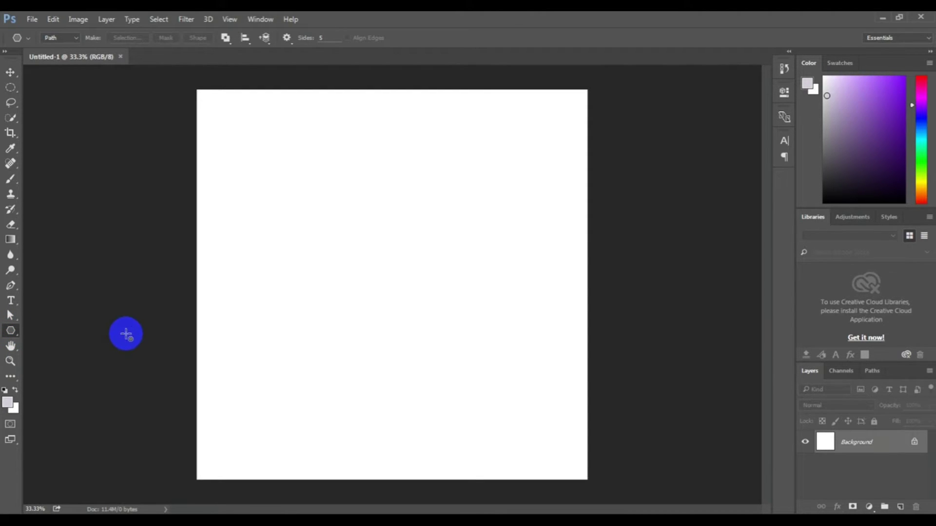
pyautogui.click(323, 39)
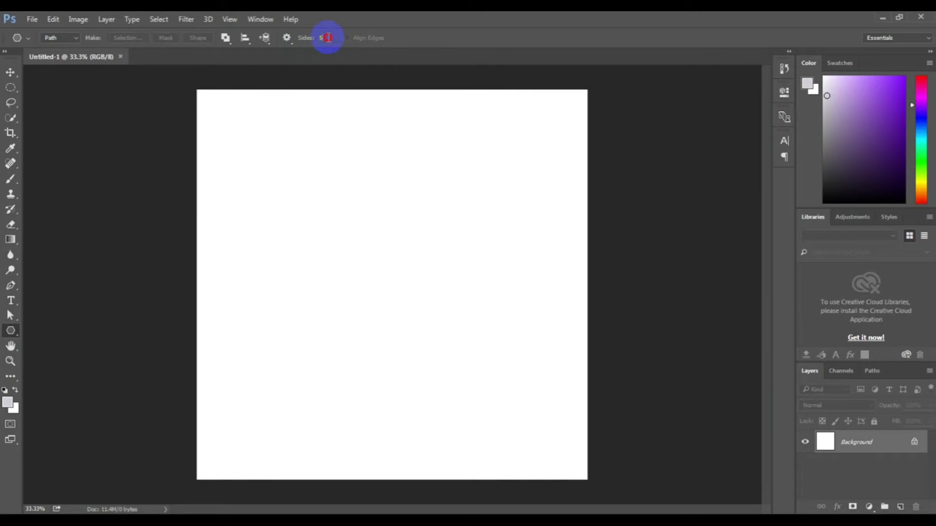
pyautogui.moveTo(328, 38); pyautogui.dragTo(306, 39)
pyautogui.write('6')
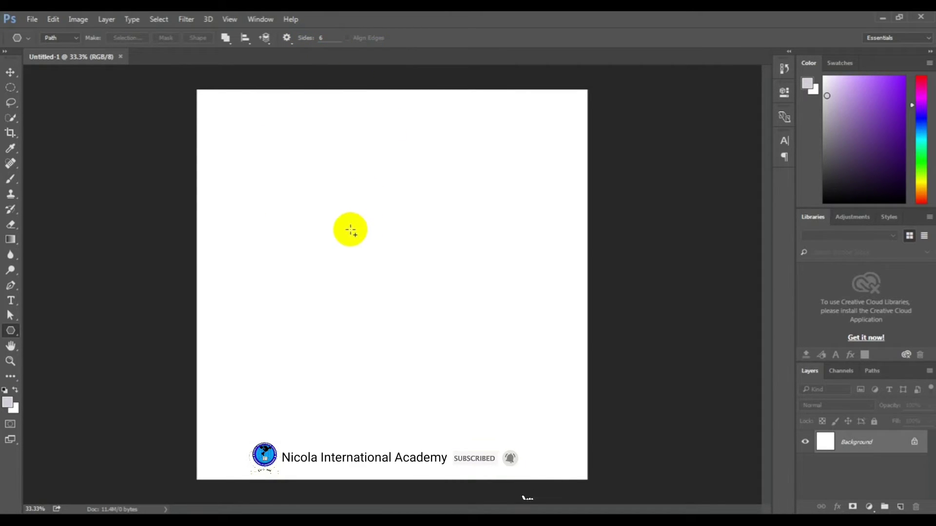
pyautogui.moveTo(351, 229); pyautogui.dragTo(389, 265)
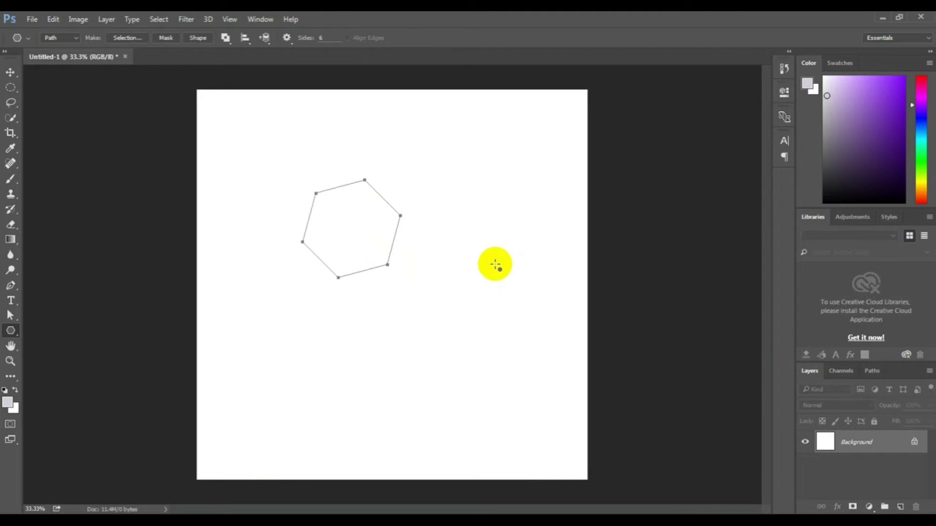
# Step: Fill the hexagon with lavender #d3cdd9 on a new Layer 1, then deselect
pyautogui.hotkey('ctrl', 'shift', 'n')
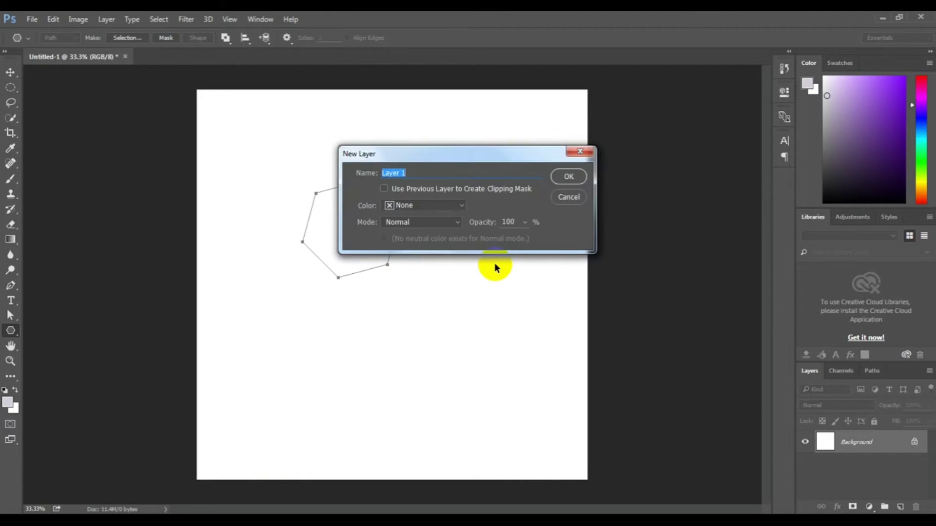
pyautogui.press('Return')
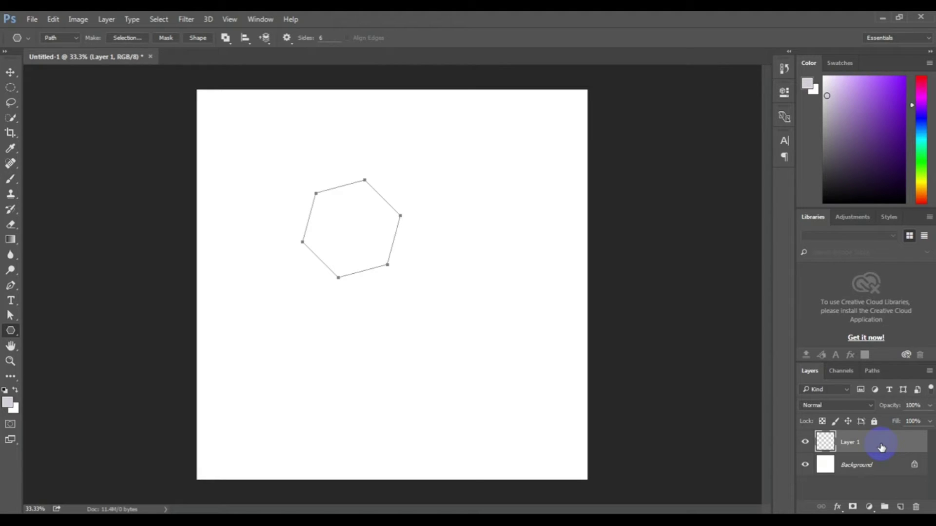
pyautogui.hotkey('ctrl', 'Return')
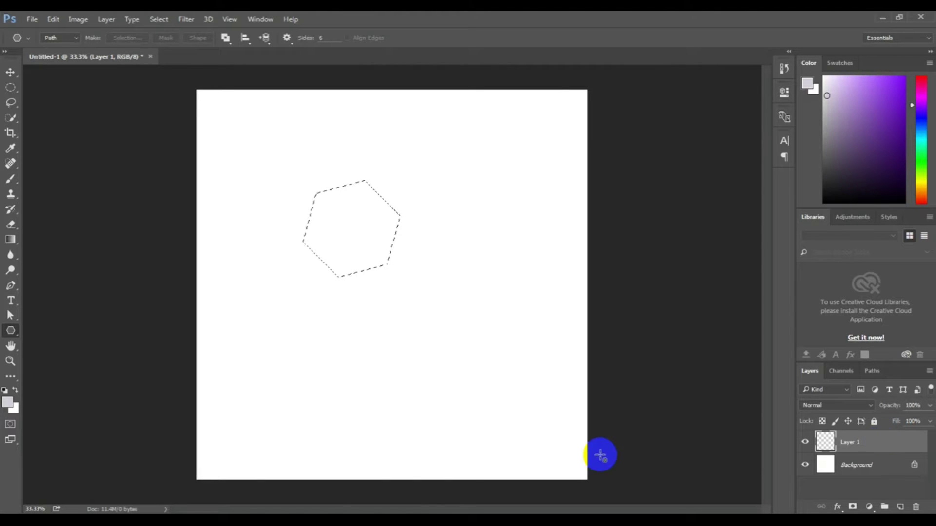
pyautogui.click(8, 403)
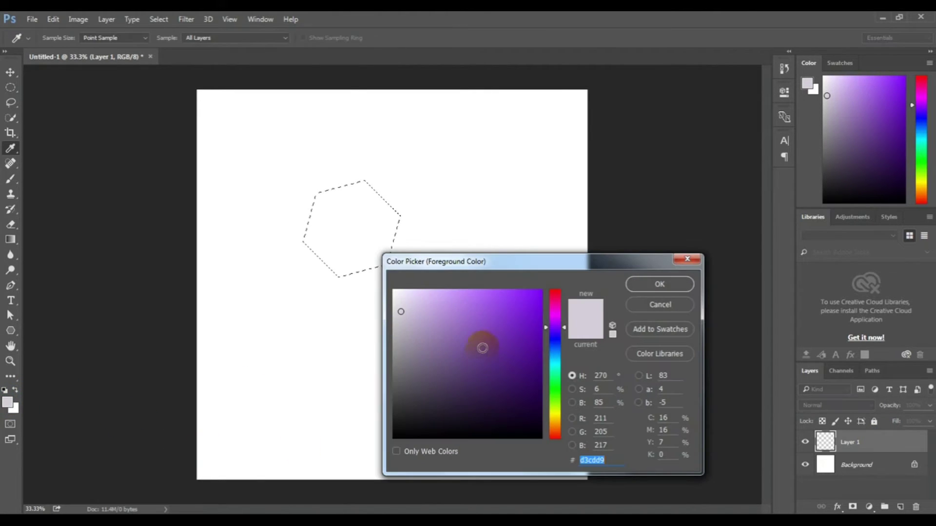
pyautogui.click(680, 283)
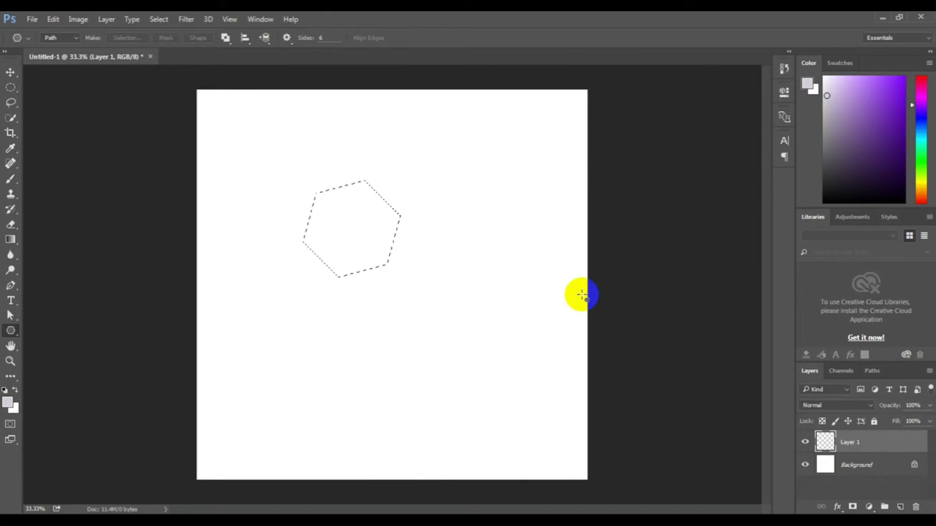
pyautogui.hotkey('alt', 'BackSpace')
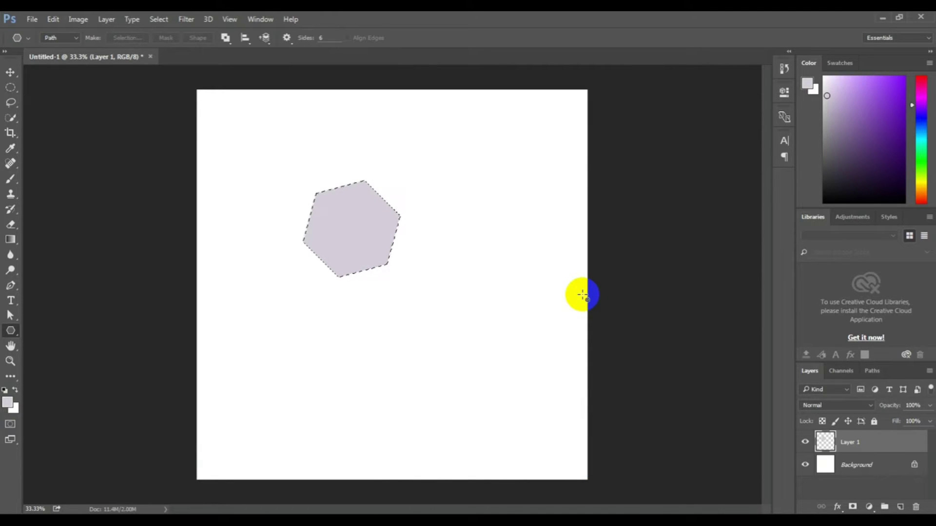
pyautogui.hotkey('ctrl', 'd')
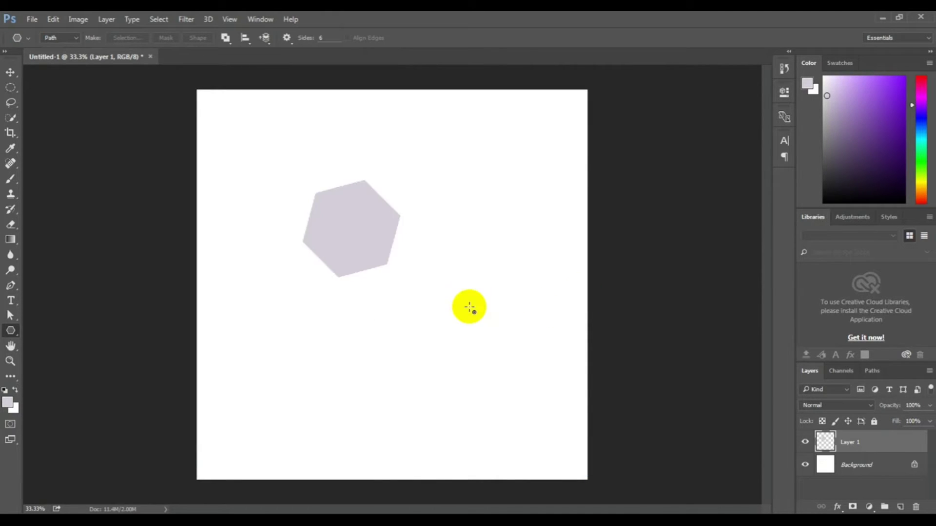
# Step: Move the lavender hexagon toward the canvas centre and zoom in on it
pyautogui.click(11, 73)
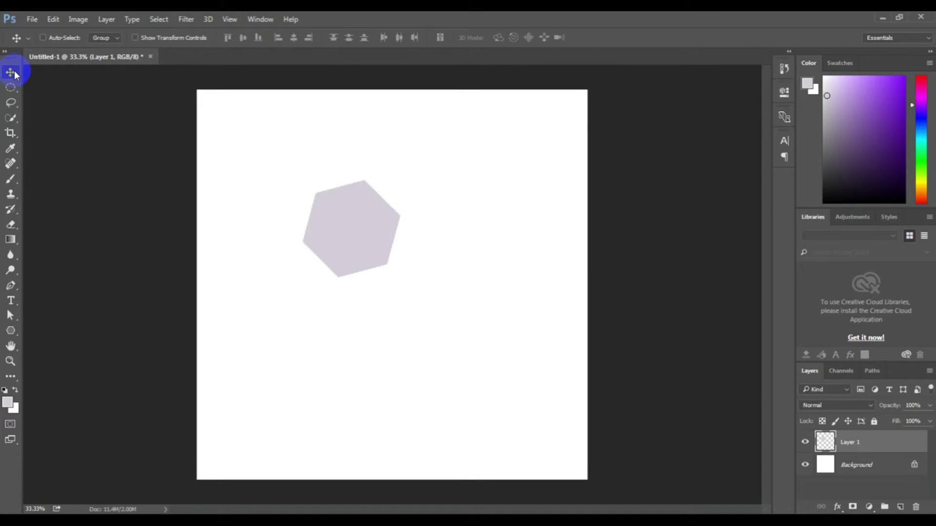
pyautogui.moveTo(346, 224)
pyautogui.mouseDown()
pyautogui.moveTo(385, 283)
pyautogui.moveTo(387, 267)
pyautogui.mouseUp()
pyautogui.keyDown('ctrl'); pyautogui.click(393, 265); pyautogui.keyUp('ctrl')
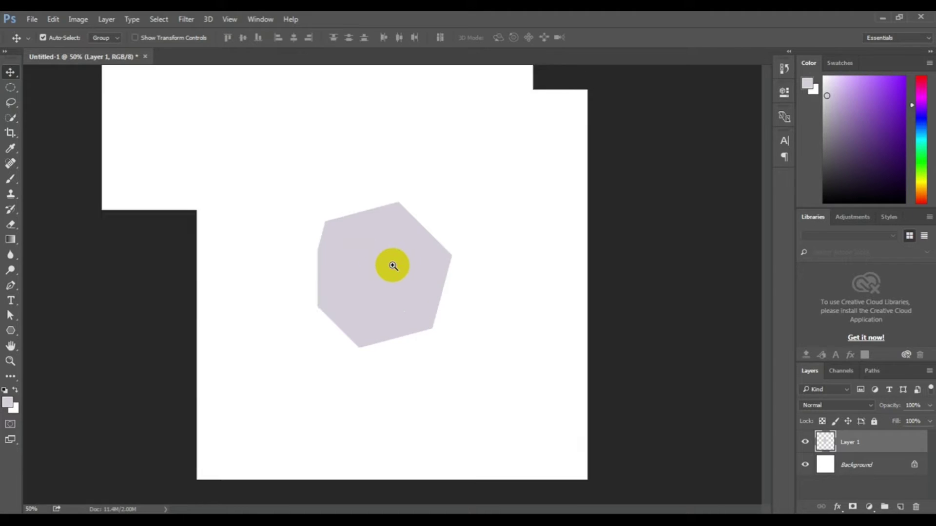
pyautogui.keyDown('ctrl'); pyautogui.click(393, 267); pyautogui.keyUp('ctrl')
pyautogui.click(884, 447)
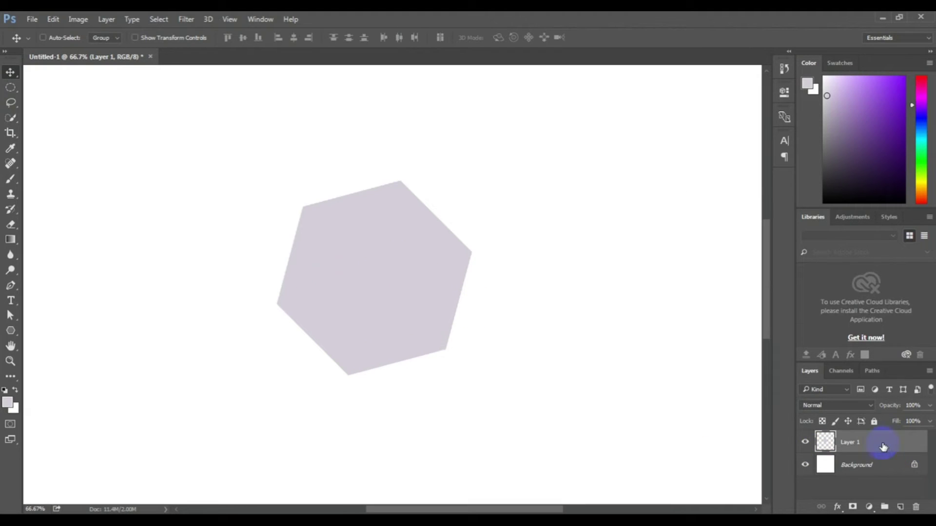
# Step: Give Layer 1 a smooth Emboss-style Bevel & Emboss with the Soften slider lowered
pyautogui.rightClick(870, 444)
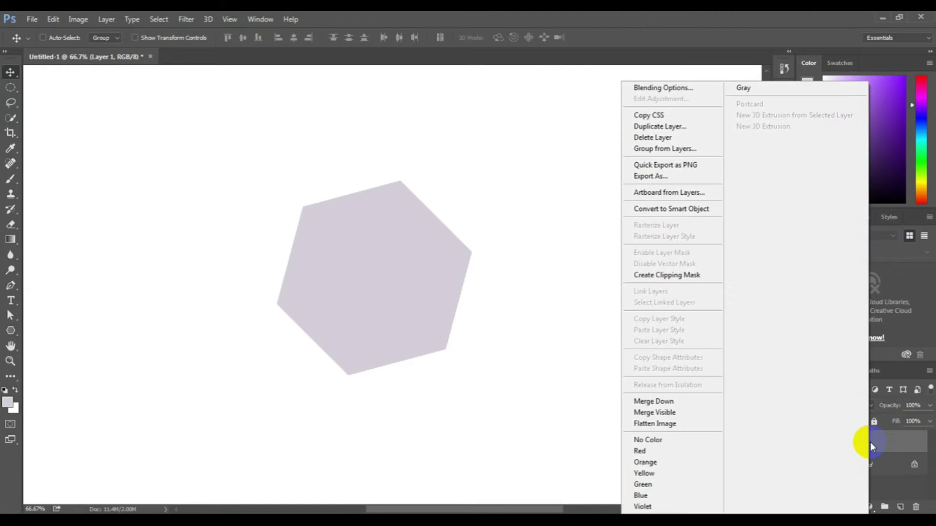
pyautogui.click(672, 92)
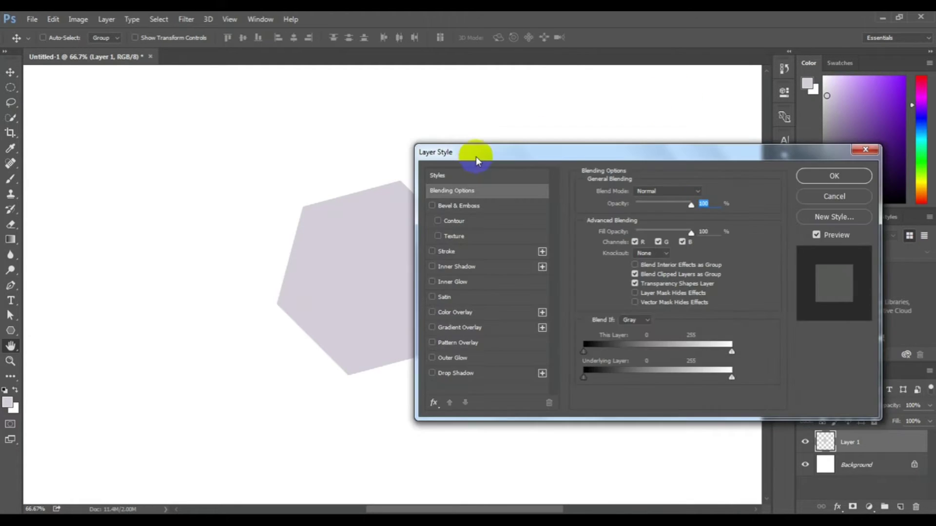
pyautogui.moveTo(475, 156); pyautogui.dragTo(571, 164)
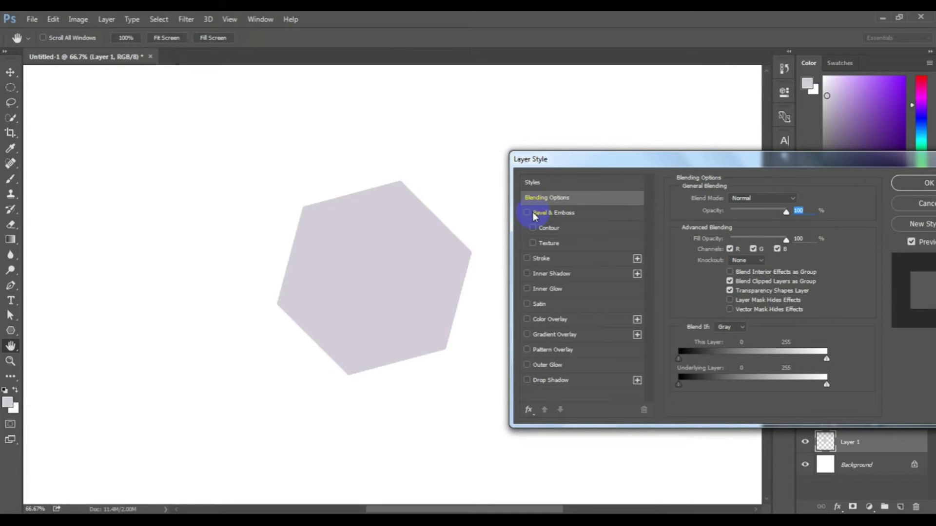
pyautogui.click(539, 213)
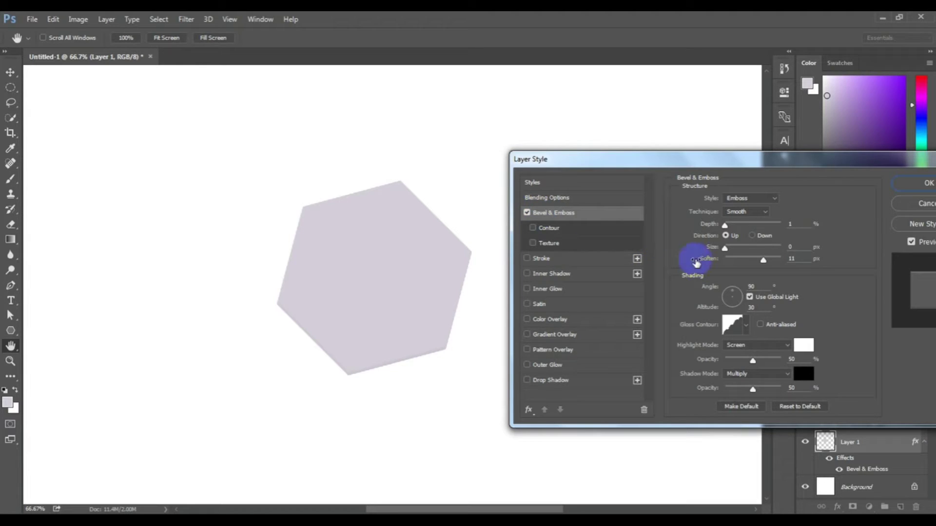
pyautogui.click(764, 260)
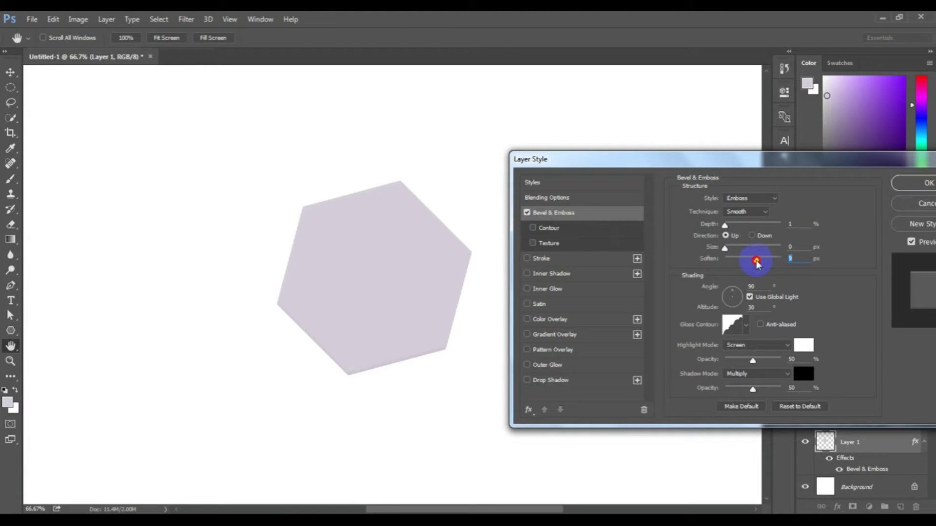
pyautogui.moveTo(756, 261); pyautogui.dragTo(740, 261)
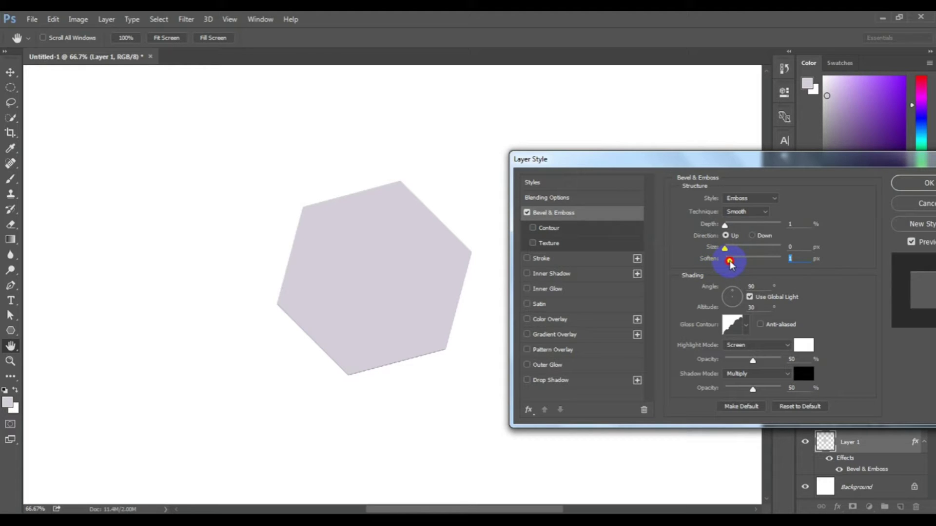
# Step: Apply the emboss and duplicate the hexagon directly below, fitted edge to edge
pyautogui.press('Return')
pyautogui.press('v')
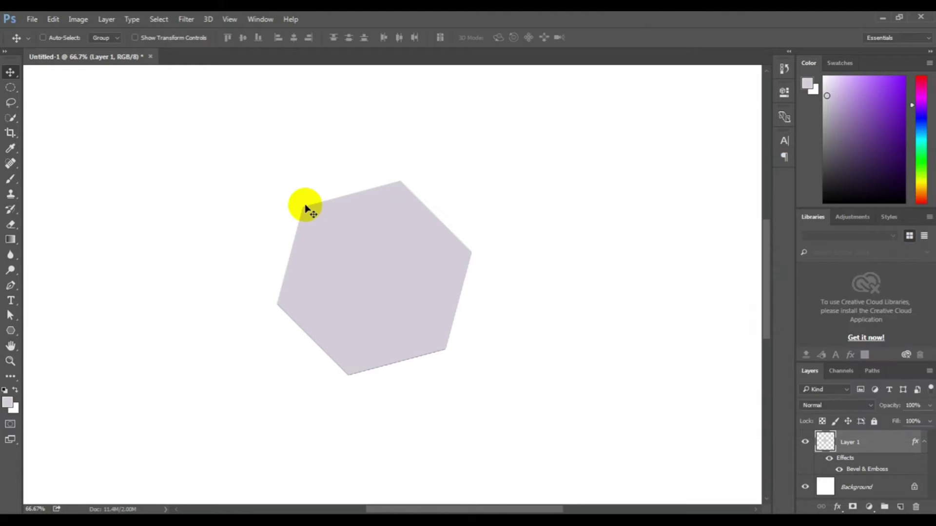
pyautogui.moveTo(376, 252); pyautogui.dragTo(359, 232)
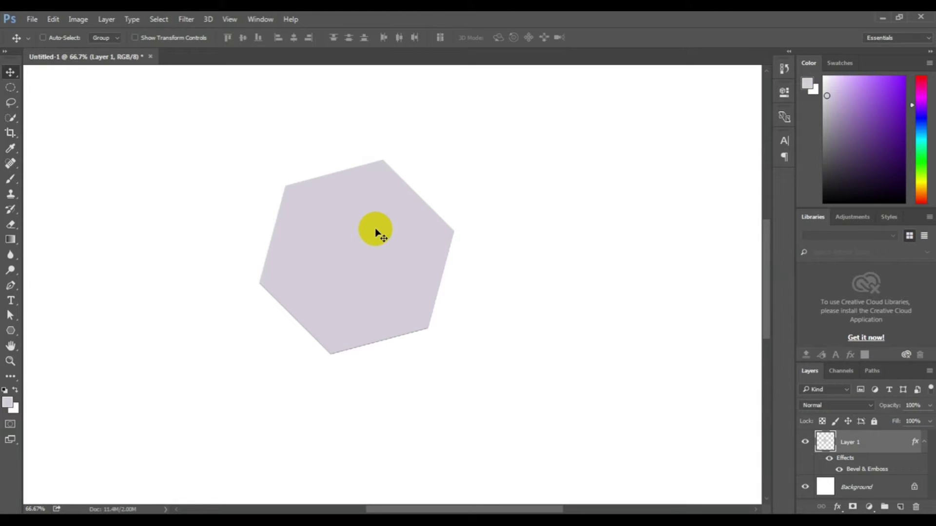
pyautogui.moveTo(401, 347); pyautogui.dragTo(424, 396)
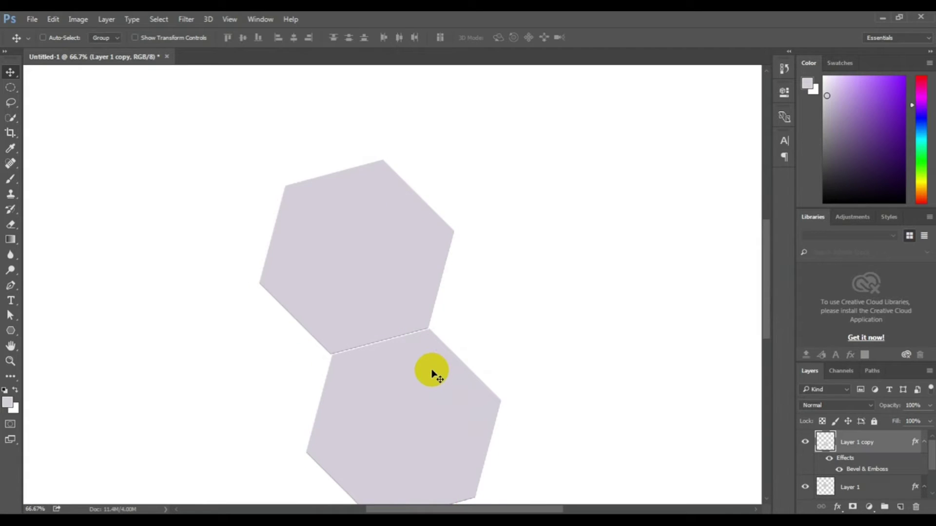
pyautogui.press('Left')
pyautogui.press('Left')
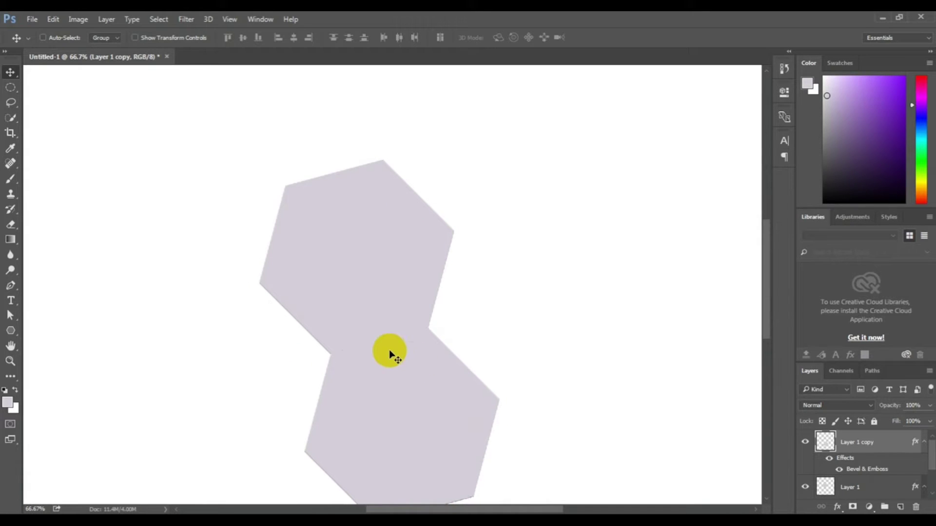
pyautogui.moveTo(389, 369); pyautogui.dragTo(466, 401)
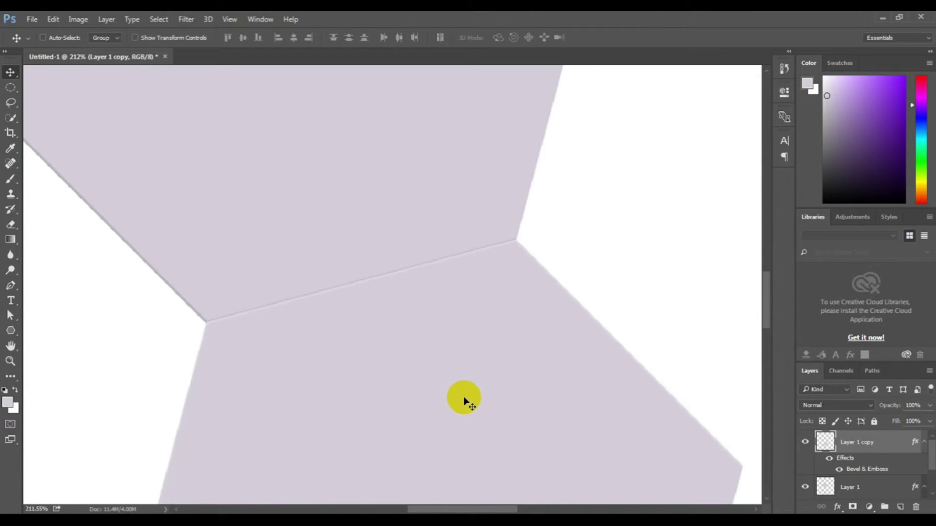
pyautogui.keyDown('ctrl'); pyautogui.keyDown('alt'); pyautogui.click(472, 340); pyautogui.keyUp('alt'); pyautogui.keyUp('ctrl')
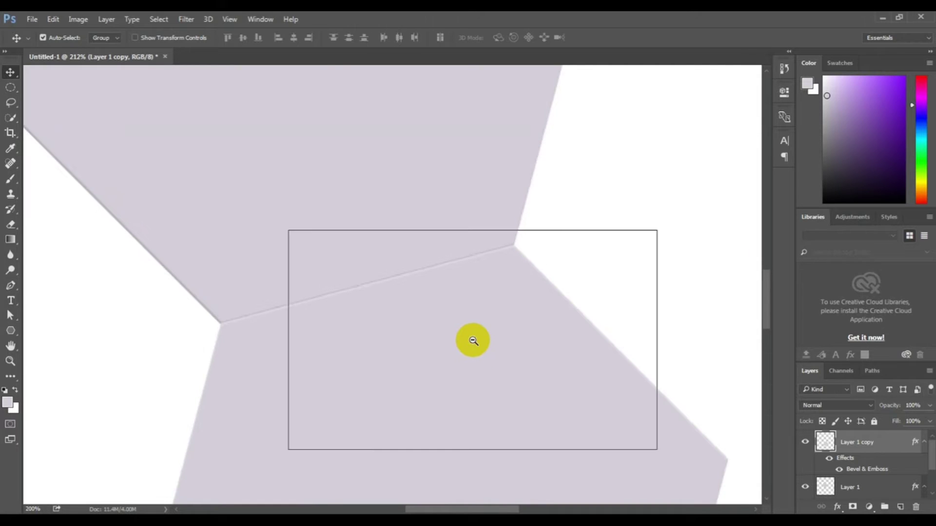
pyautogui.keyDown('ctrl'); pyautogui.keyDown('alt'); pyautogui.click(474, 339); pyautogui.keyUp('alt'); pyautogui.keyUp('ctrl')
pyautogui.keyDown('ctrl'); pyautogui.keyDown('alt'); pyautogui.click(449, 338); pyautogui.keyUp('alt'); pyautogui.keyUp('ctrl')
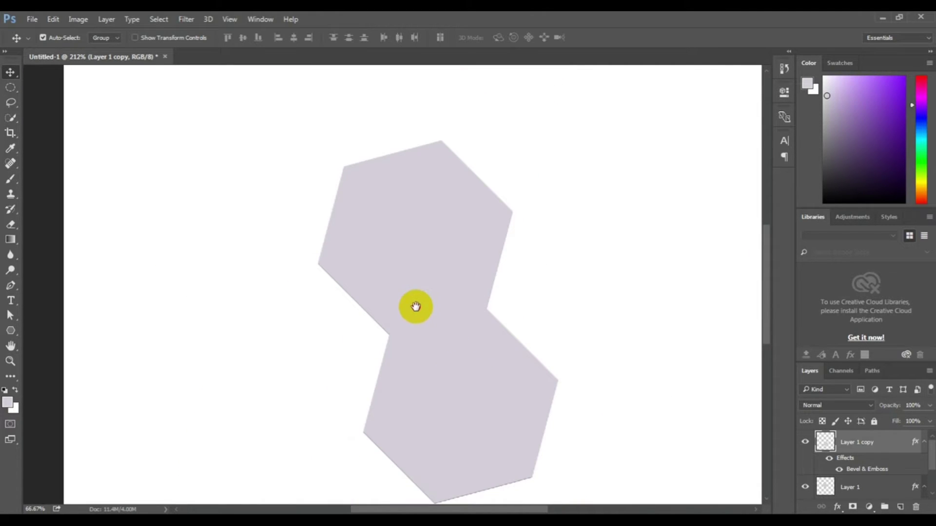
# Step: Add hexagon copies at the upper right and bottom right, nudged flush, completing four cells
pyautogui.keyDown('ctrl'); pyautogui.click(478, 365); pyautogui.keyUp('ctrl')
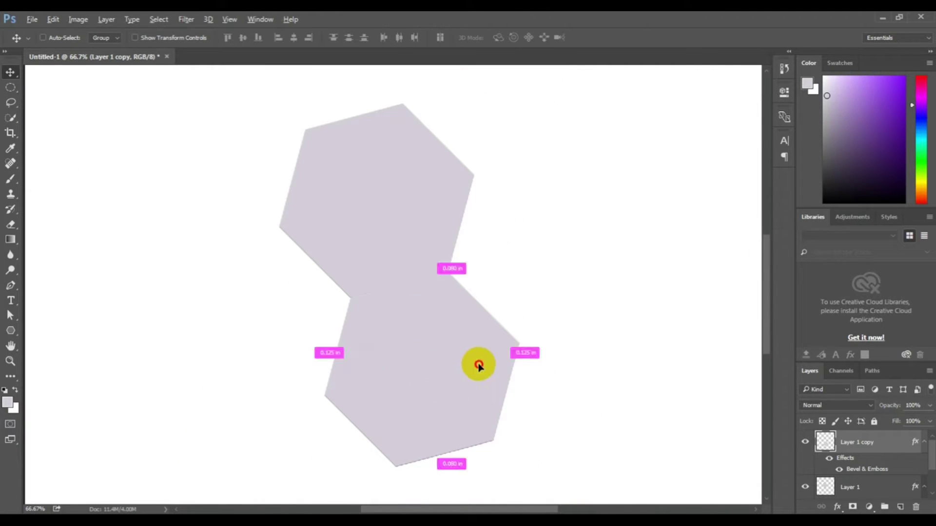
pyautogui.moveTo(478, 366)
pyautogui.mouseDown()
pyautogui.moveTo(558, 261)
pyautogui.moveTo(561, 274)
pyautogui.mouseUp()
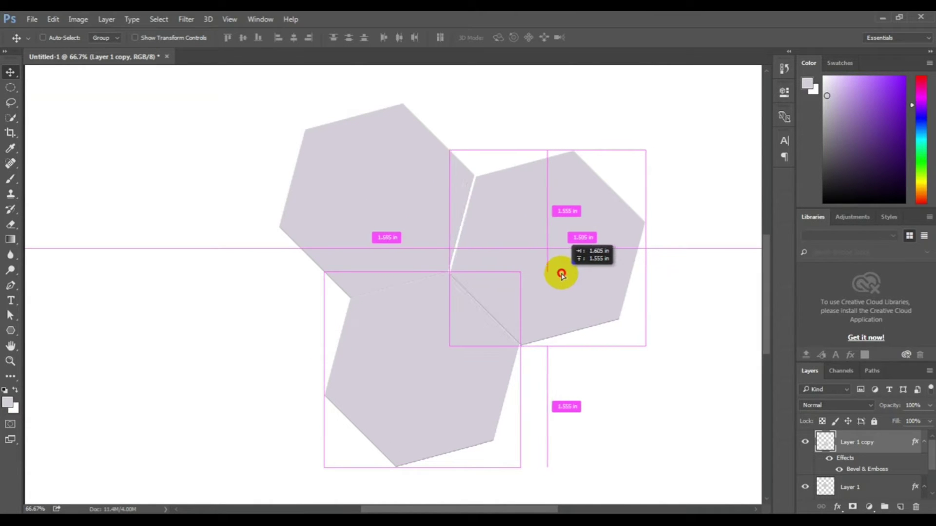
pyautogui.moveTo(561, 275); pyautogui.dragTo(561, 273)
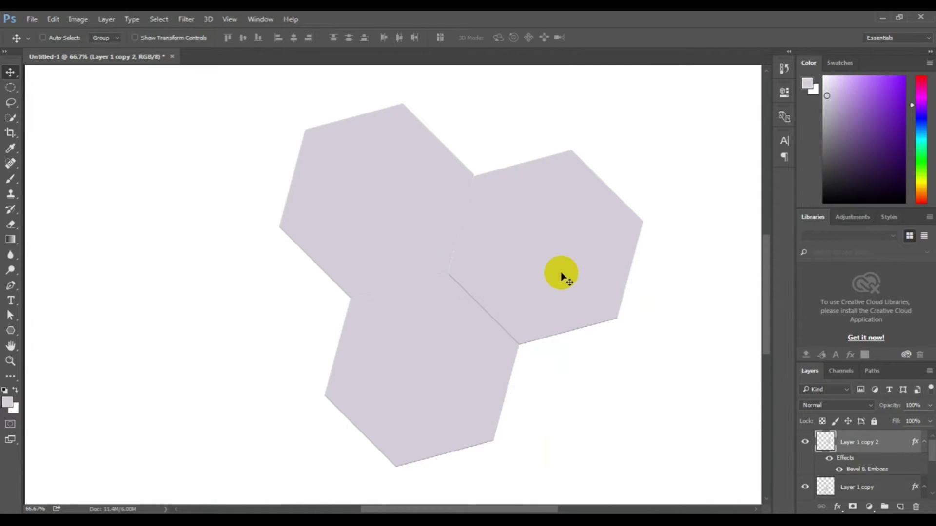
pyautogui.scroll(-1, 562, 278)
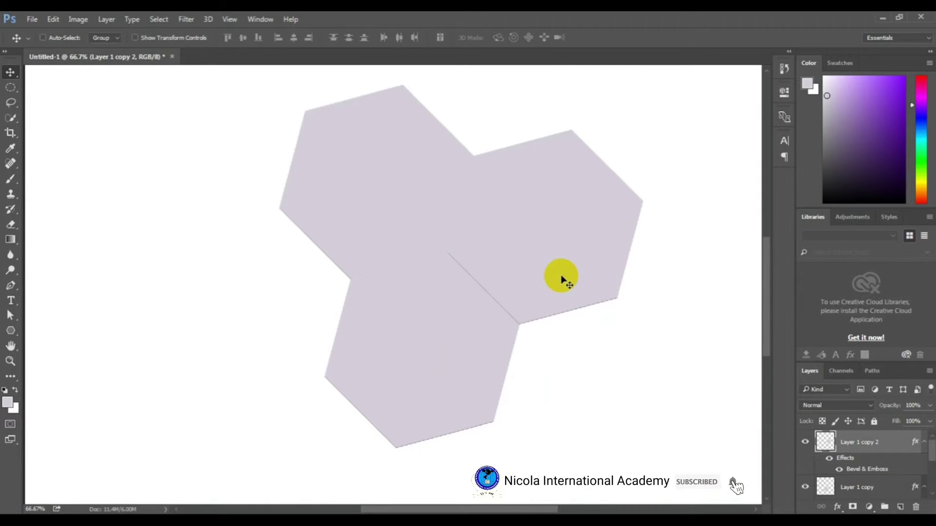
pyautogui.scroll(-1, 561, 278)
pyautogui.scroll(-1, 520, 255)
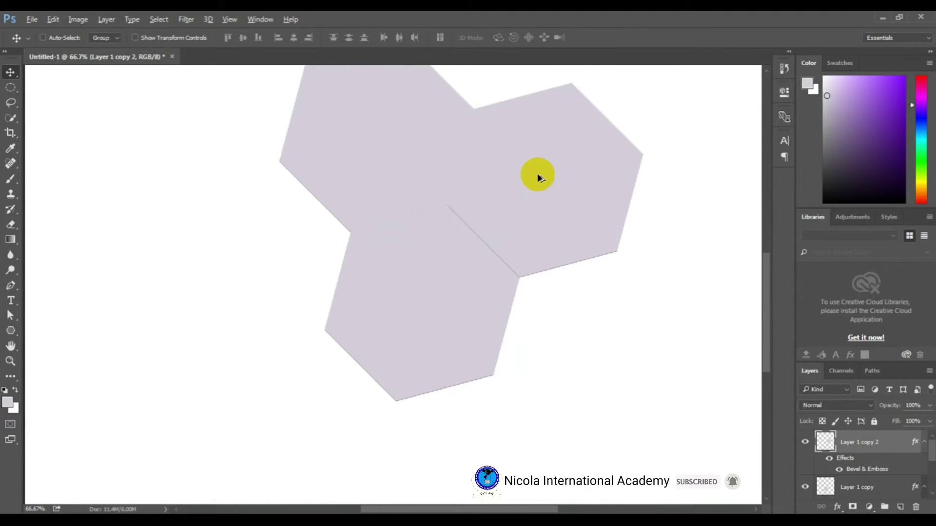
pyautogui.moveTo(556, 211)
pyautogui.mouseDown()
pyautogui.moveTo(599, 365)
pyautogui.moveTo(587, 339)
pyautogui.mouseUp()
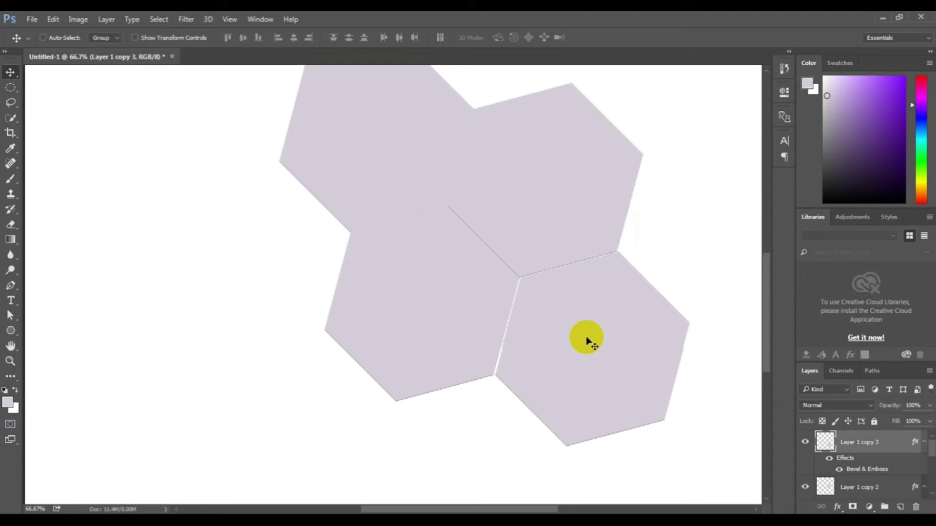
pyautogui.press('Left')
pyautogui.press('Left')
pyautogui.press('Left')
pyautogui.press('Left')
pyautogui.press('Left')
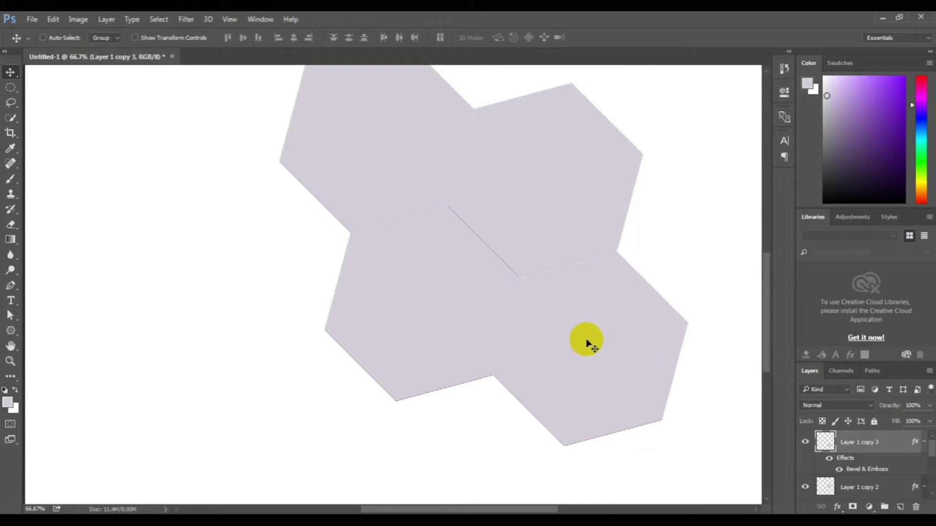
pyautogui.keyDown('ctrl'); pyautogui.click(822, 446); pyautogui.keyUp('ctrl')
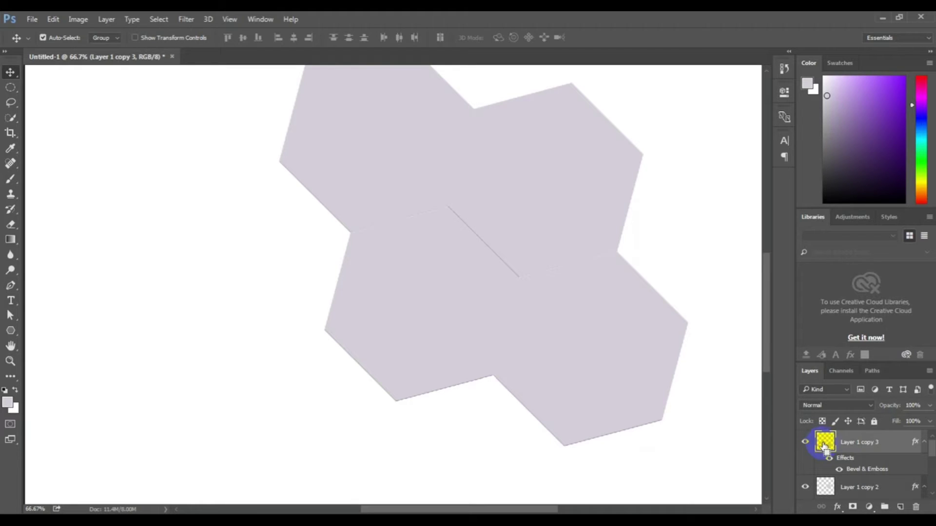
pyautogui.click(7, 402)
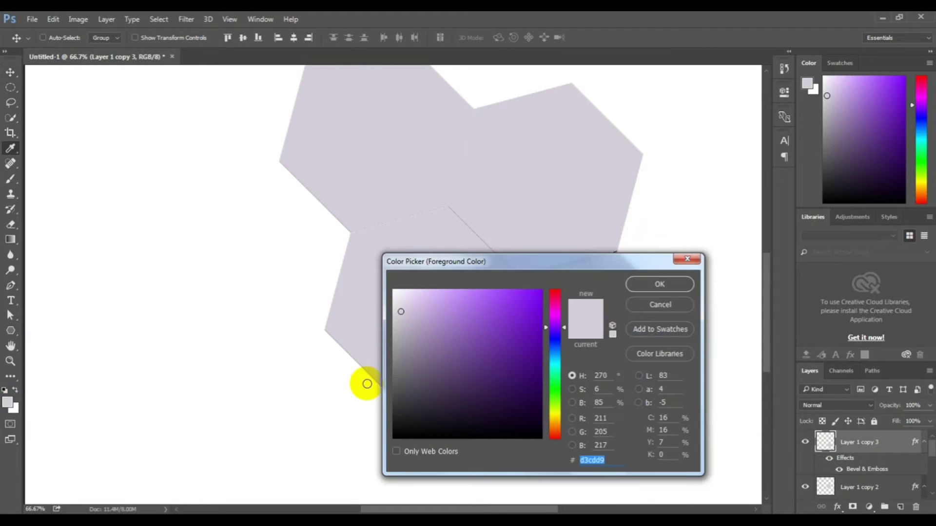
# Step: Fill the bottom-right hexagon black and place a black copy at the cluster's lower left
pyautogui.moveTo(500, 397); pyautogui.dragTo(526, 436)
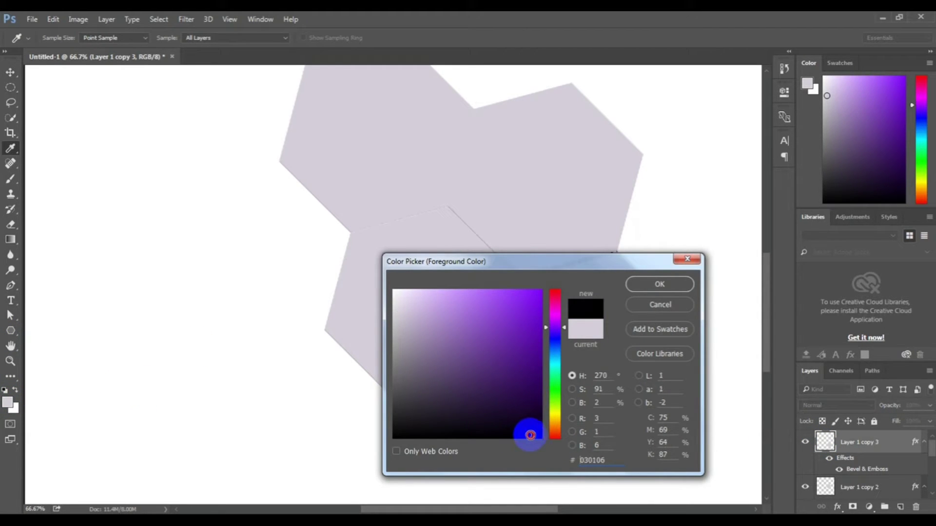
pyautogui.press('Return')
pyautogui.hotkey('alt', 'BackSpace')
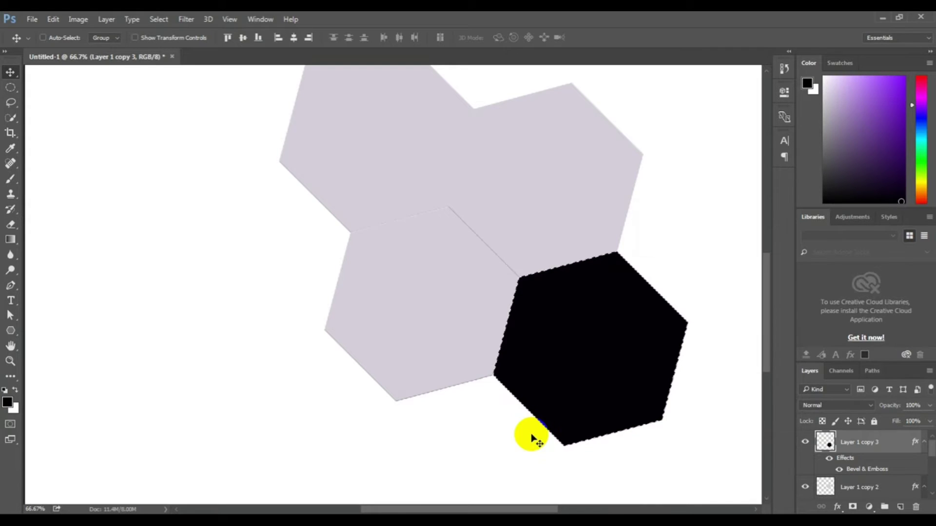
pyautogui.hotkey('ctrl', 'd')
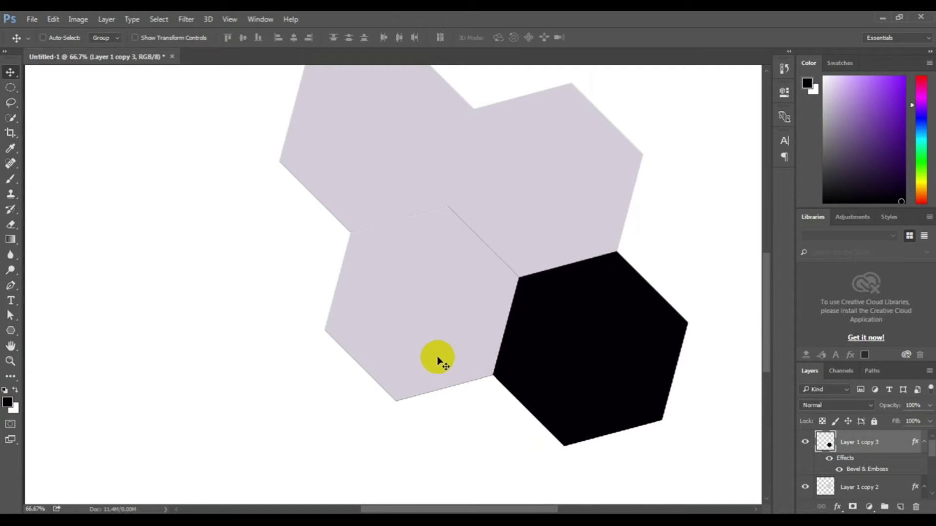
pyautogui.moveTo(537, 365)
pyautogui.mouseDown()
pyautogui.moveTo(591, 344)
pyautogui.moveTo(283, 411)
pyautogui.mouseUp()
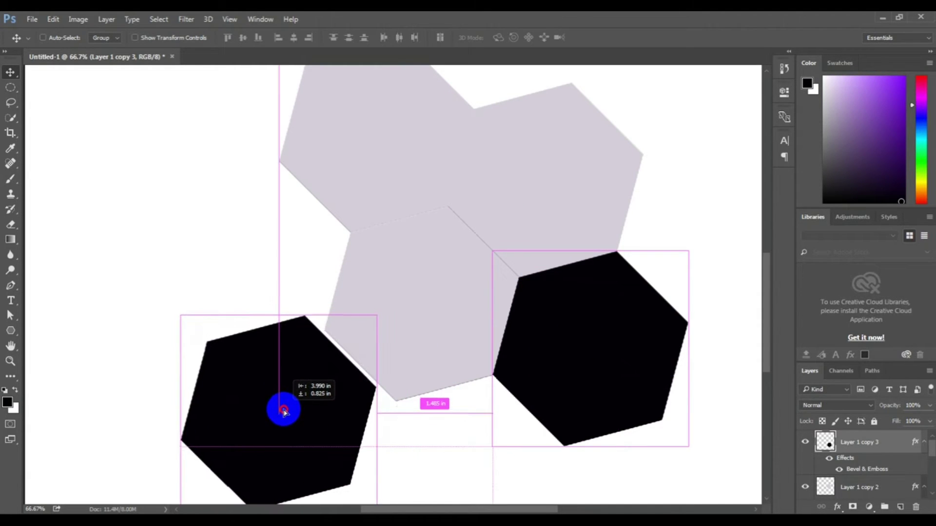
pyautogui.moveTo(284, 411); pyautogui.dragTo(310, 416)
# Step: Copy a lavender hexagon downward, fitting it between the two black hexagons
pyautogui.scroll(-3, 312, 404)
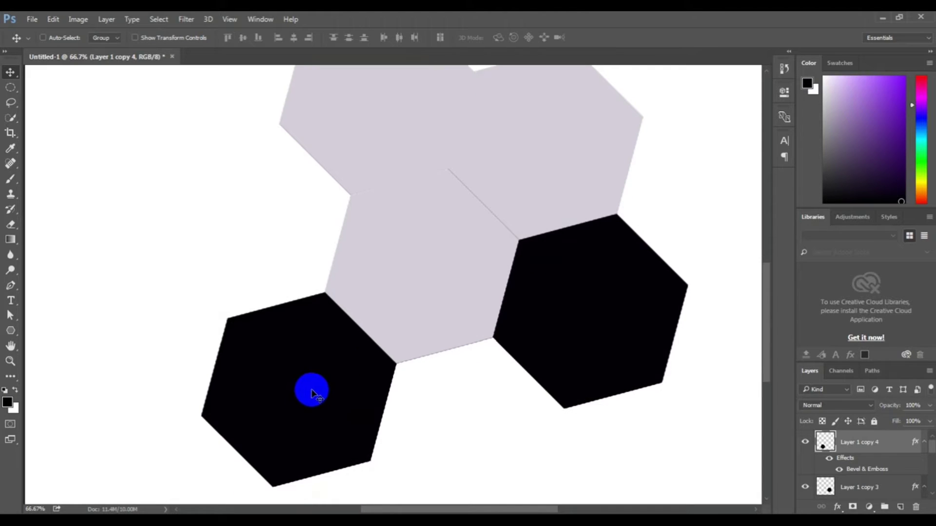
pyautogui.rightClick(407, 279)
pyautogui.click(432, 288)
pyautogui.moveTo(449, 250); pyautogui.dragTo(485, 429)
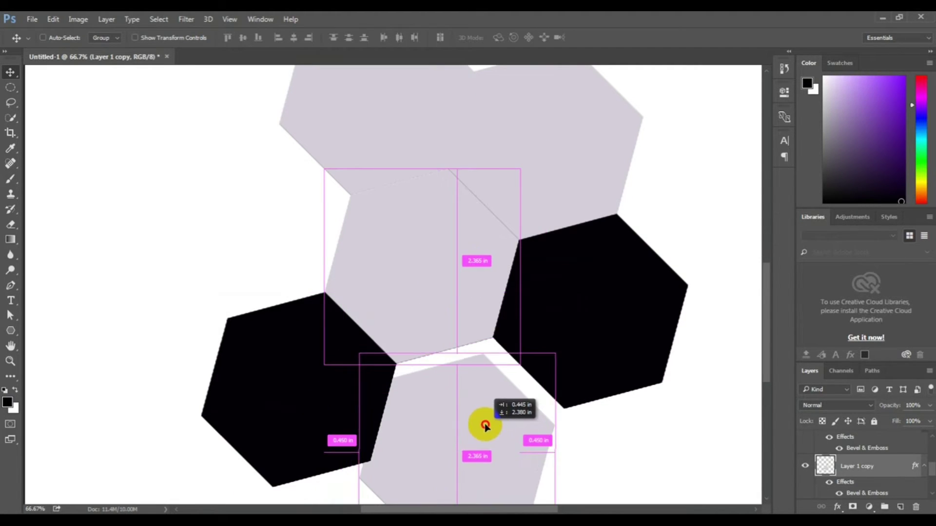
pyautogui.moveTo(485, 429); pyautogui.dragTo(491, 418)
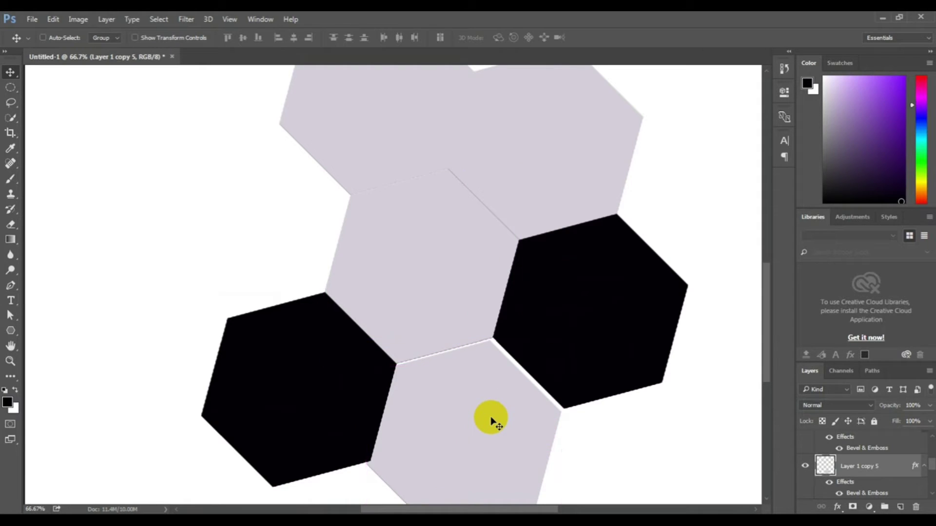
pyautogui.press('Up')
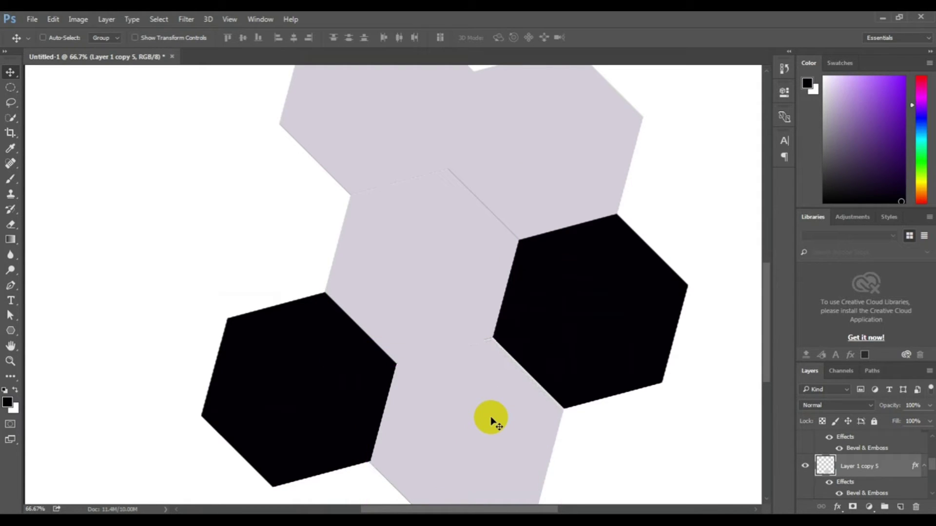
# Step: Place a lavender copy at the left, nudged flush, and make Layer 1 active
pyautogui.scroll(-1, 481, 387)
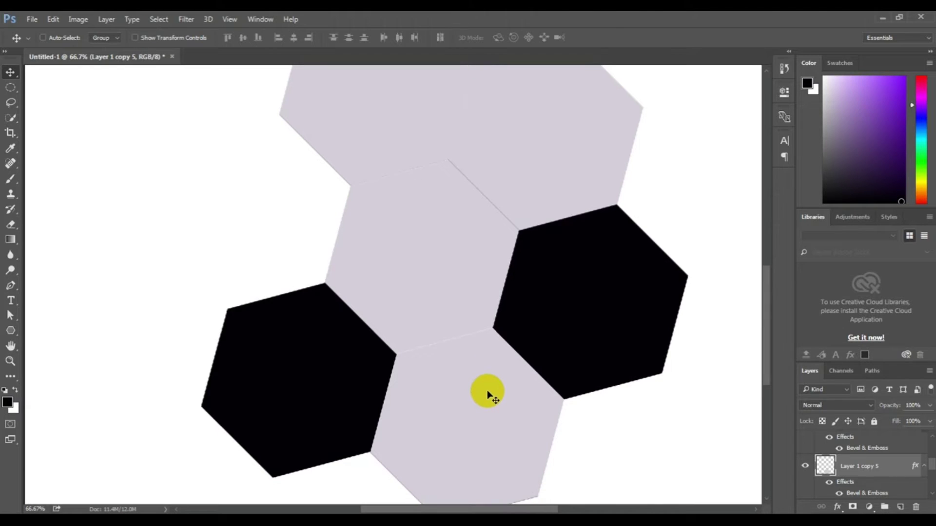
pyautogui.scroll(3, 487, 393)
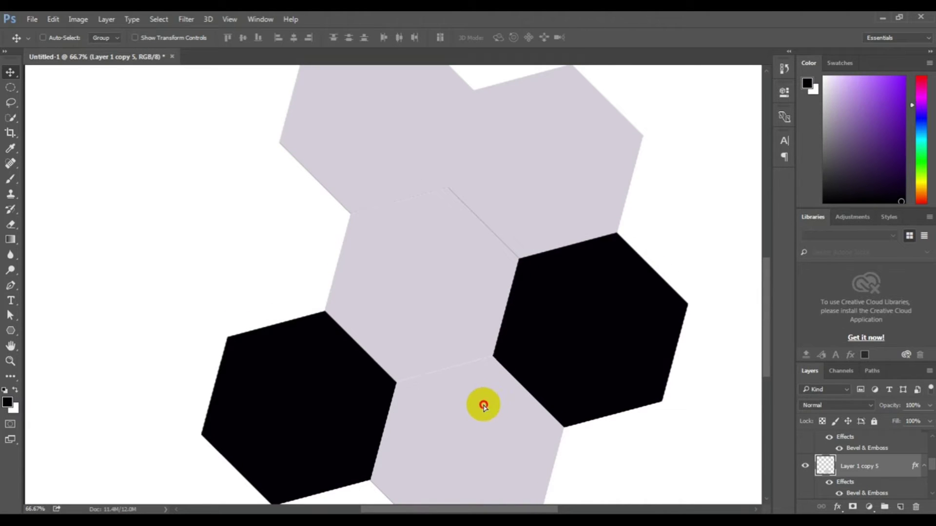
pyautogui.moveTo(483, 405)
pyautogui.mouseDown()
pyautogui.moveTo(241, 175)
pyautogui.moveTo(301, 241)
pyautogui.mouseUp()
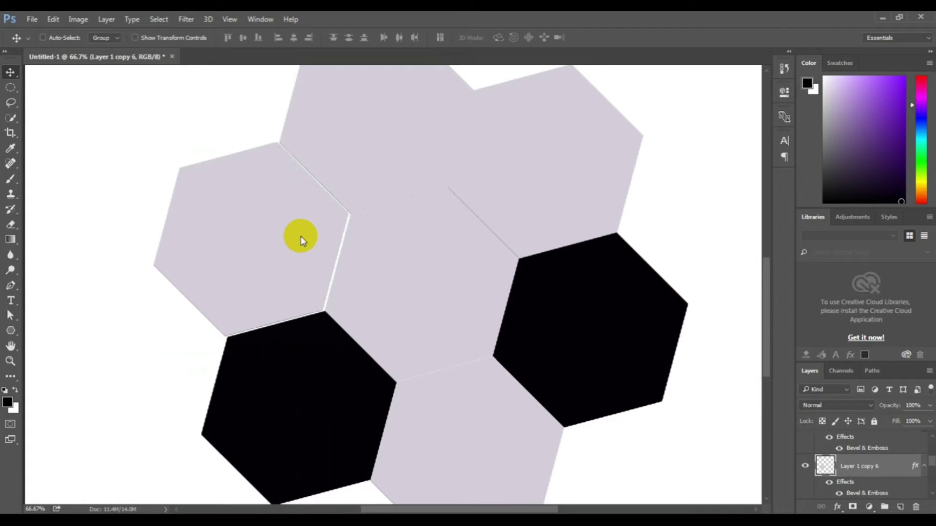
pyautogui.press('Up')
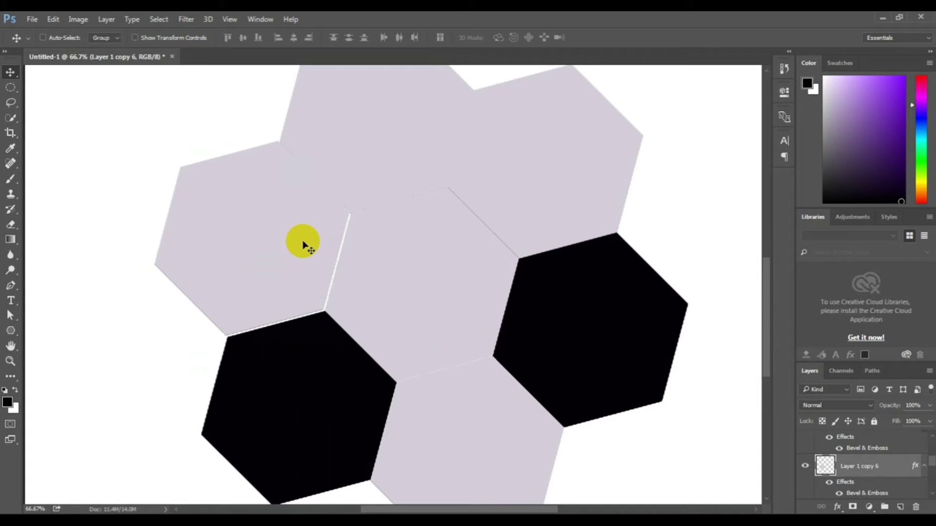
pyautogui.press('Right')
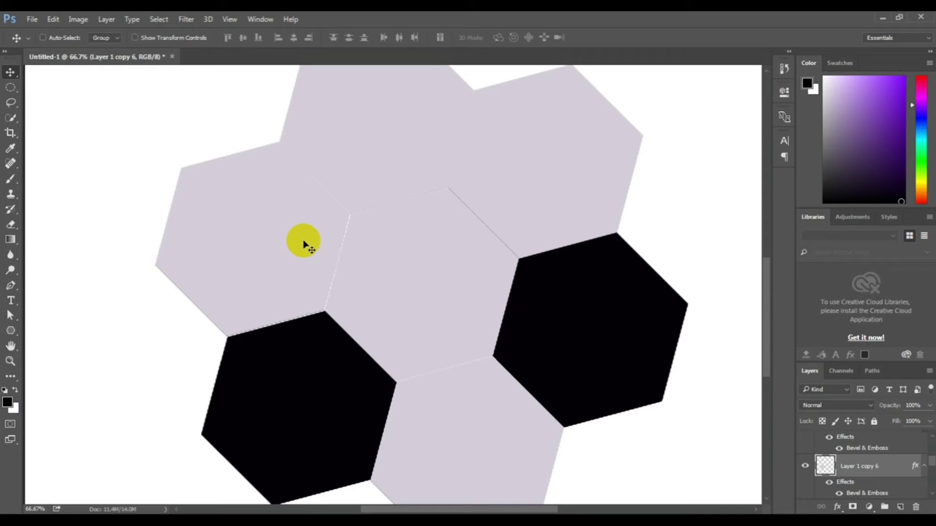
pyautogui.rightClick(394, 115)
pyautogui.click(423, 119)
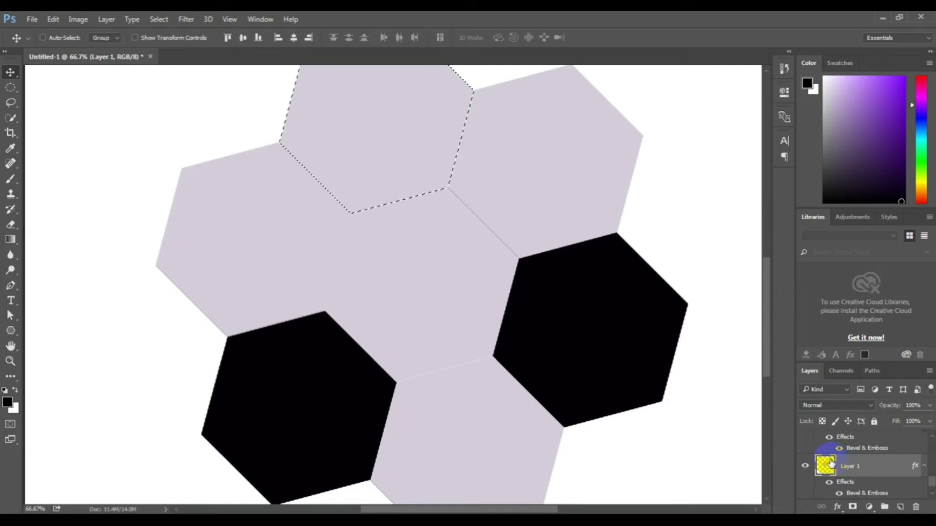
# Step: Fill the top hexagon black, then reposition the left lavender hexagon on Layer 1 copy 6
pyautogui.hotkey('alt', 'BackSpace')
pyautogui.hotkey('ctrl', 'd')
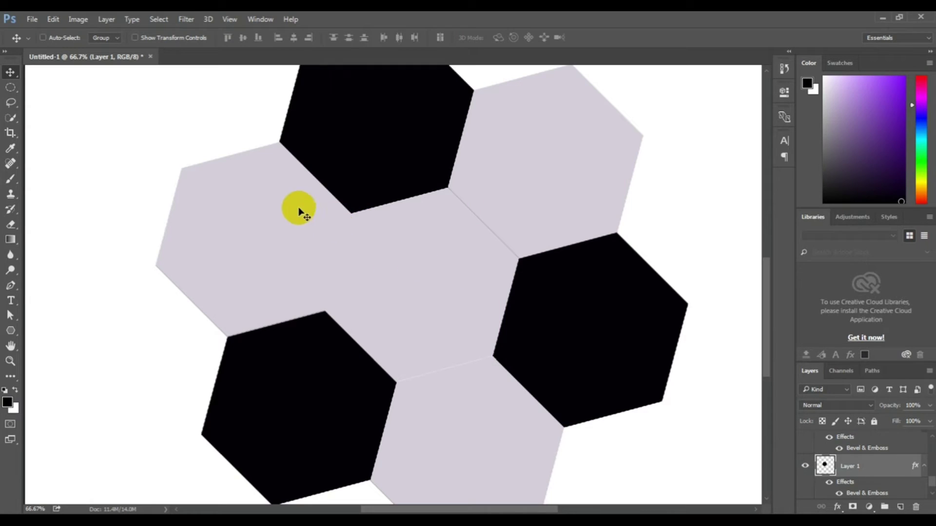
pyautogui.rightClick(250, 225)
pyautogui.rightClick(217, 211)
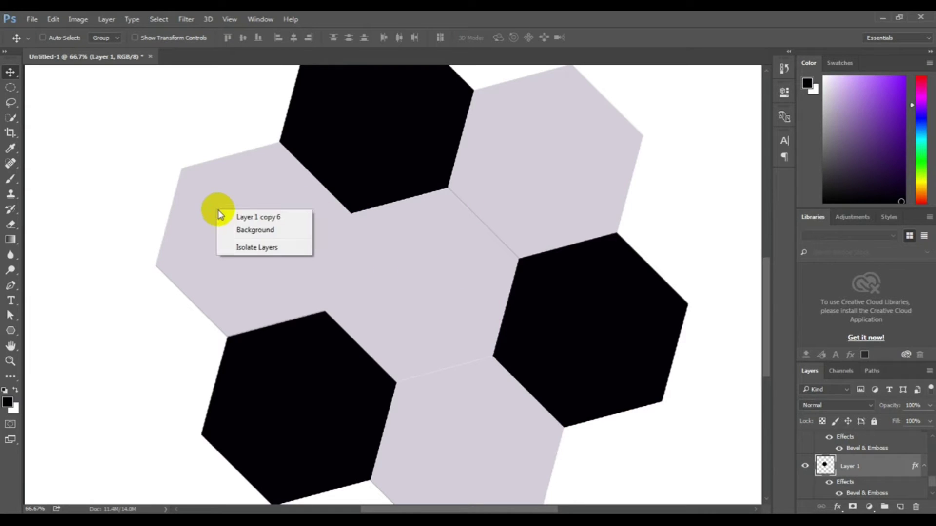
pyautogui.click(239, 216)
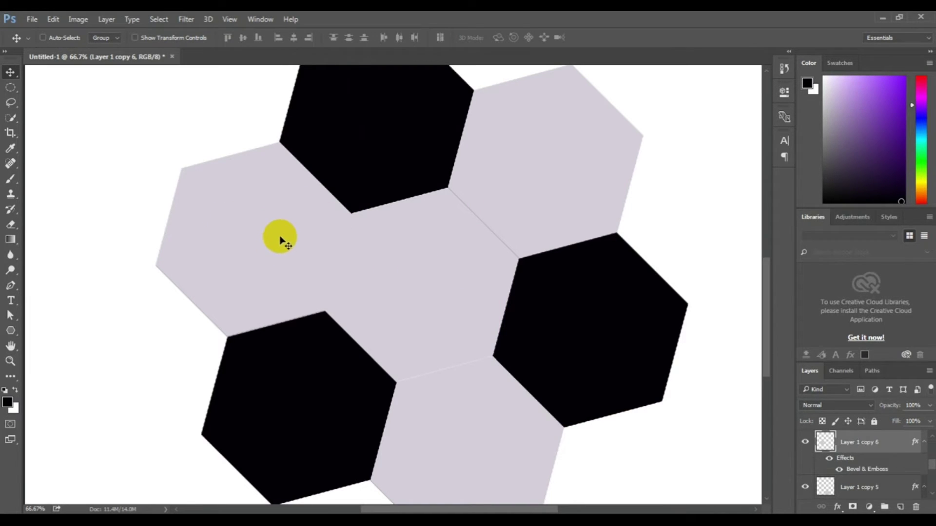
pyautogui.scroll(1, 281, 239)
pyautogui.moveTo(273, 253)
pyautogui.mouseDown()
pyautogui.moveTo(249, 108)
pyautogui.moveTo(236, 178)
pyautogui.mouseUp()
# Step: Add lavender hexagon copies above the left one and at the upper right, fitted edge to edge
pyautogui.scroll(2, 257, 309)
pyautogui.moveTo(257, 211)
pyautogui.mouseDown()
pyautogui.moveTo(240, 215)
pyautogui.moveTo(245, 224)
pyautogui.mouseUp()
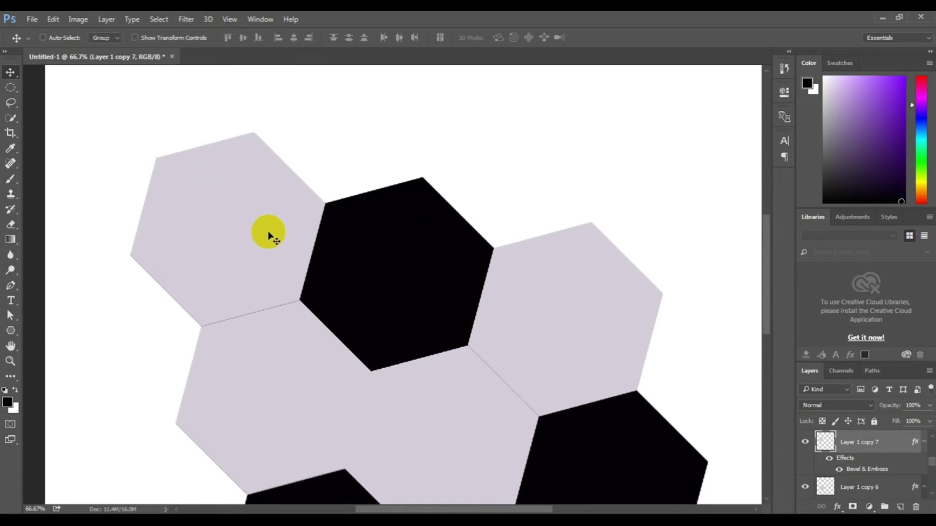
pyautogui.moveTo(269, 244)
pyautogui.mouseDown()
pyautogui.moveTo(396, 118)
pyautogui.moveTo(363, 140)
pyautogui.mouseUp()
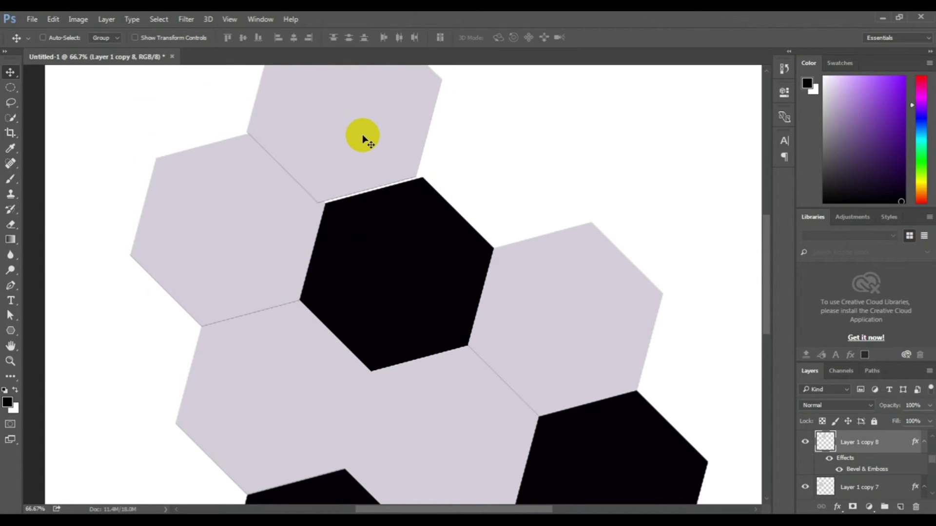
pyautogui.press('Right')
pyautogui.press('Right')
pyautogui.press('Right')
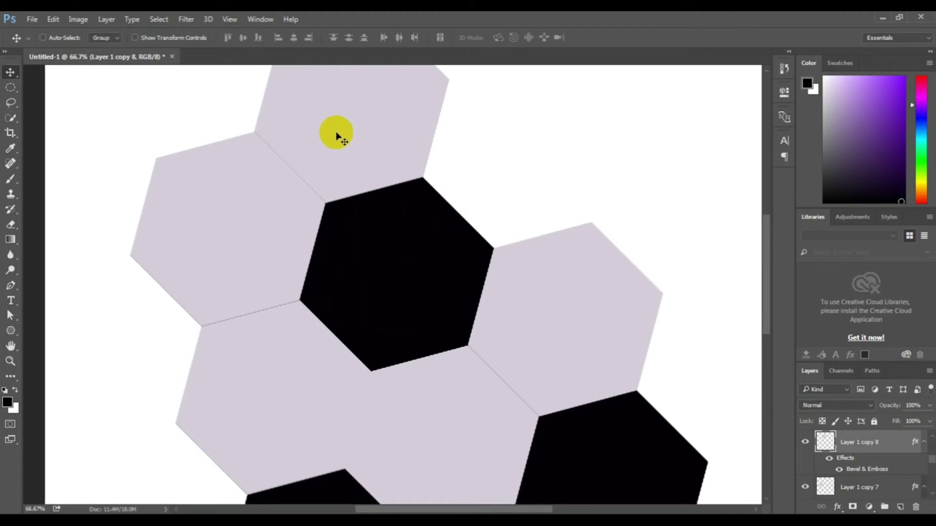
pyautogui.moveTo(337, 132)
pyautogui.mouseDown()
pyautogui.moveTo(509, 179)
pyautogui.moveTo(506, 172)
pyautogui.mouseUp()
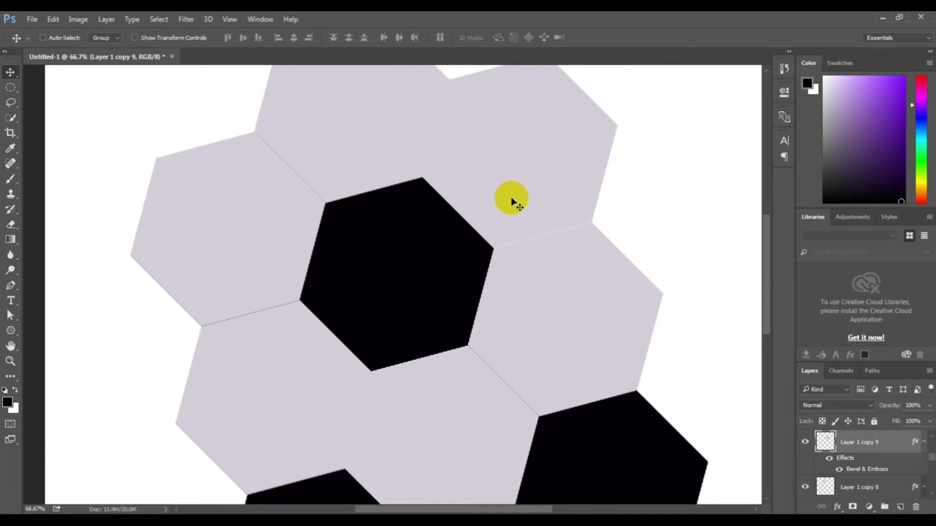
pyautogui.moveTo(502, 185)
pyautogui.mouseDown()
pyautogui.moveTo(652, 245)
pyautogui.moveTo(676, 227)
pyautogui.mouseUp()
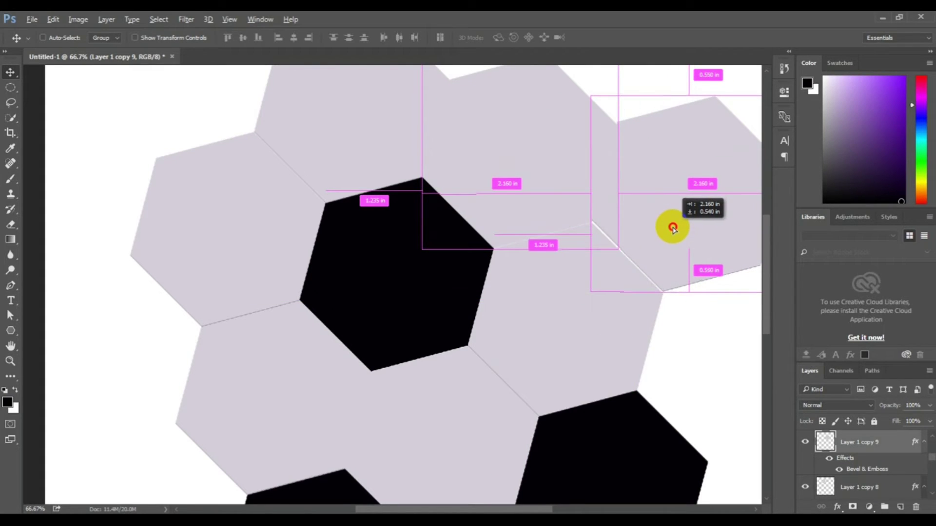
pyautogui.moveTo(676, 227); pyautogui.dragTo(665, 228)
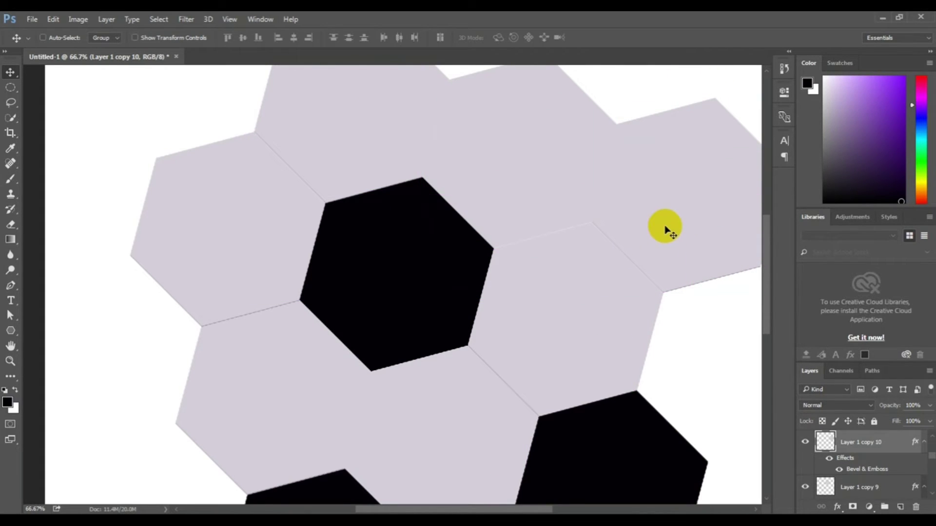
# Step: Fill the upper-right hexagon black and make Layer 1 copy 2 active
pyautogui.keyDown('ctrl'); pyautogui.click(828, 442); pyautogui.keyUp('ctrl')
pyautogui.hotkey('alt', 'BackSpace')
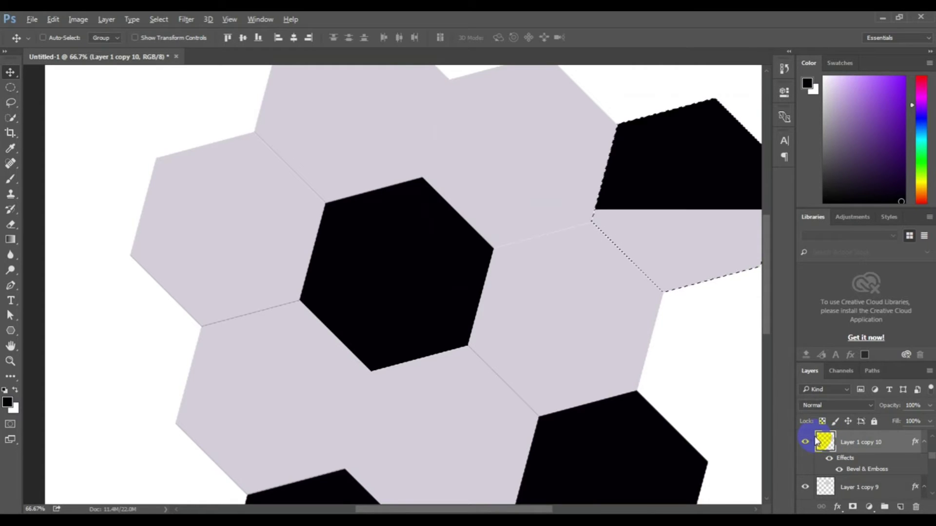
pyautogui.hotkey('ctrl', 'd')
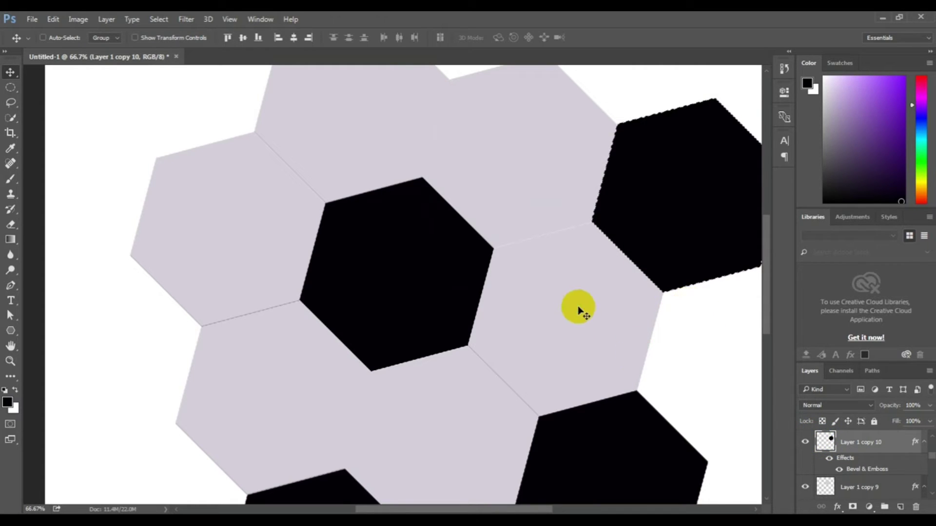
pyautogui.rightClick(585, 311)
pyautogui.click(607, 323)
pyautogui.moveTo(594, 304); pyautogui.dragTo(531, 260)
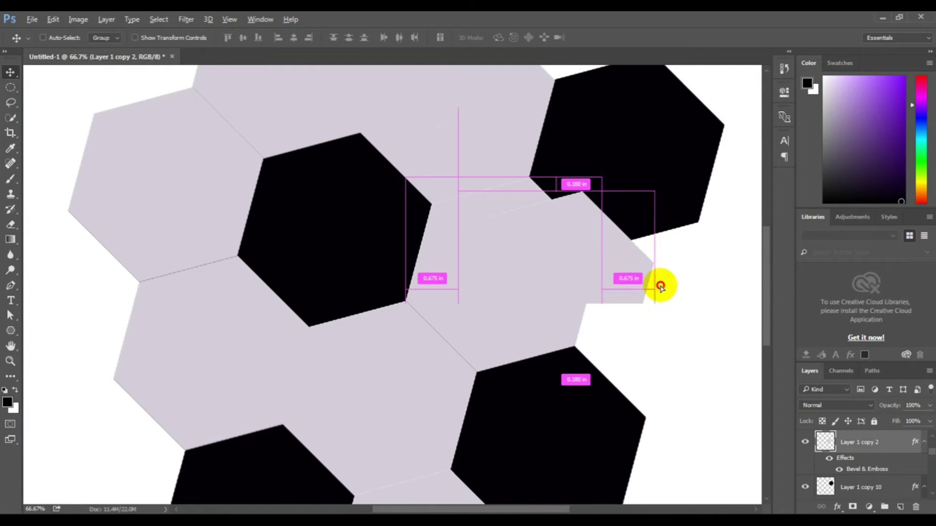
# Step: Add lavender hexagon copies along the lower right, then zoom out to the whole canvas
pyautogui.moveTo(647, 283)
pyautogui.mouseDown()
pyautogui.moveTo(659, 287)
pyautogui.moveTo(635, 291)
pyautogui.mouseUp()
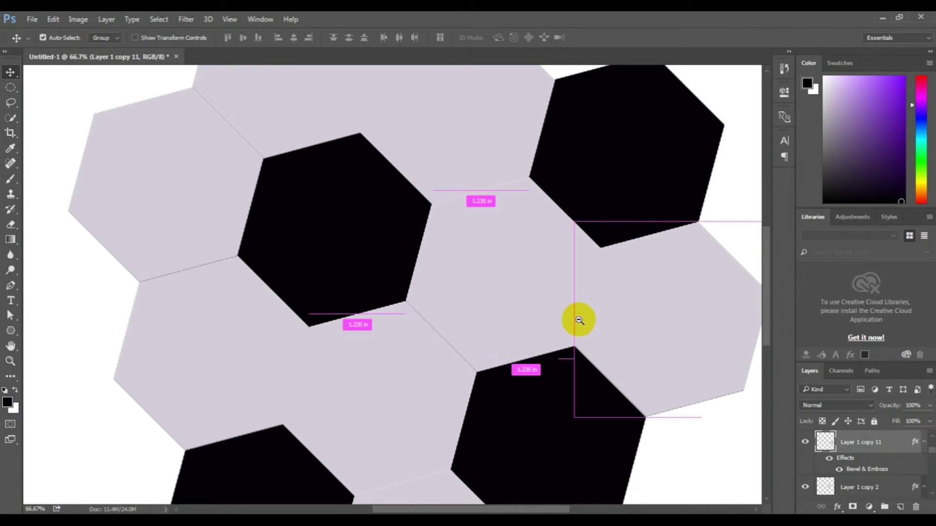
pyautogui.moveTo(579, 299)
pyautogui.mouseDown()
pyautogui.moveTo(589, 167)
pyautogui.moveTo(537, 157)
pyautogui.mouseUp()
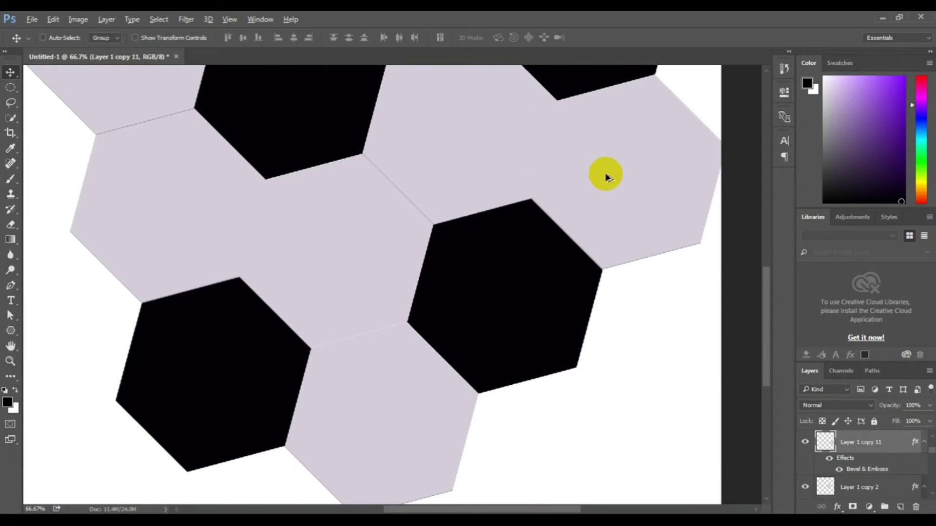
pyautogui.moveTo(607, 176)
pyautogui.mouseDown()
pyautogui.moveTo(673, 318)
pyautogui.moveTo(651, 340)
pyautogui.moveTo(683, 366)
pyautogui.mouseUp()
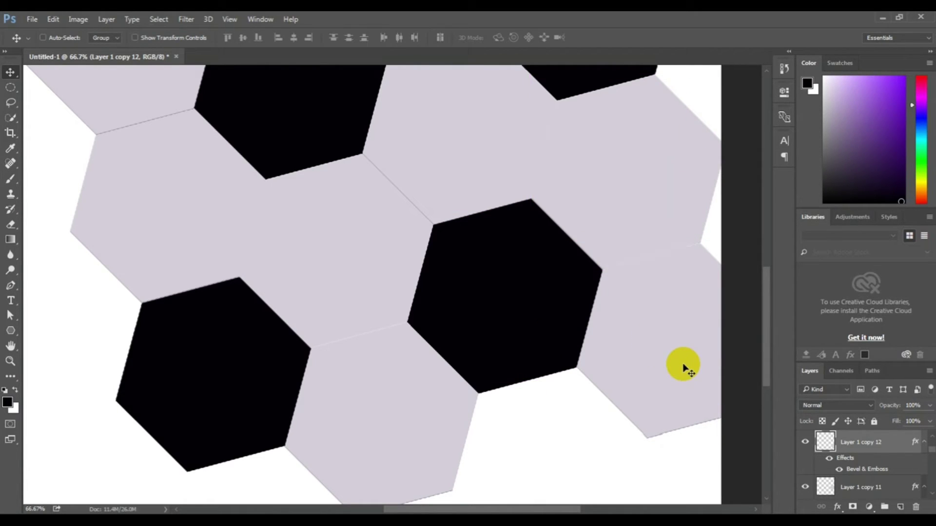
pyautogui.scroll(-3, 658, 341)
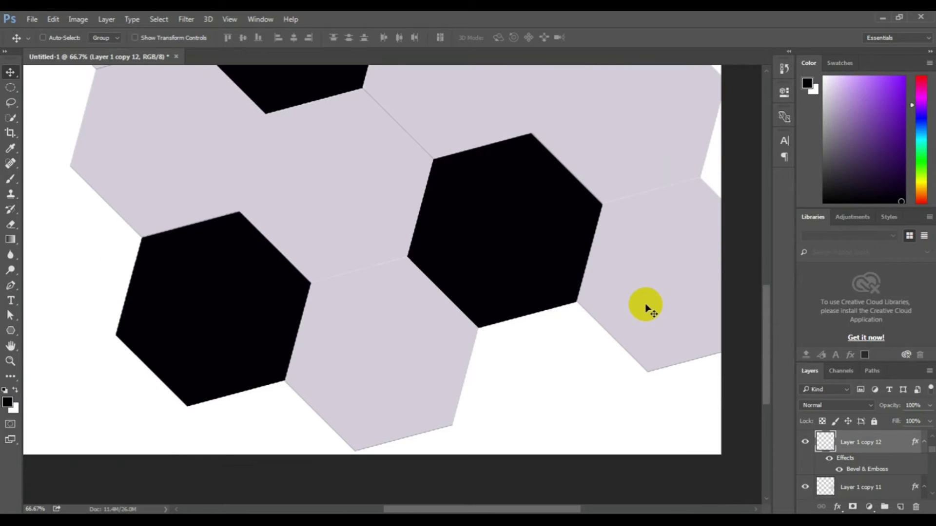
pyautogui.moveTo(659, 260)
pyautogui.mouseDown()
pyautogui.moveTo(577, 428)
pyautogui.moveTo(533, 390)
pyautogui.mouseUp()
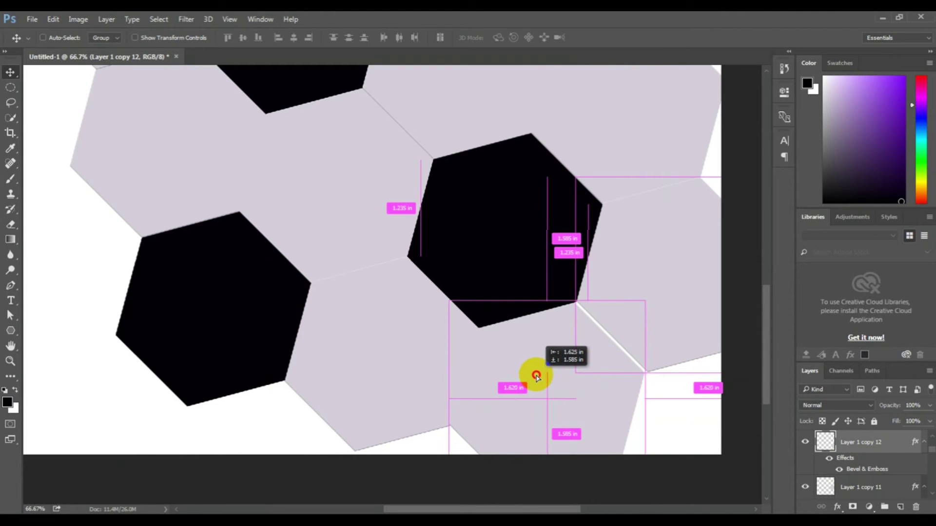
pyautogui.moveTo(533, 390); pyautogui.dragTo(536, 376)
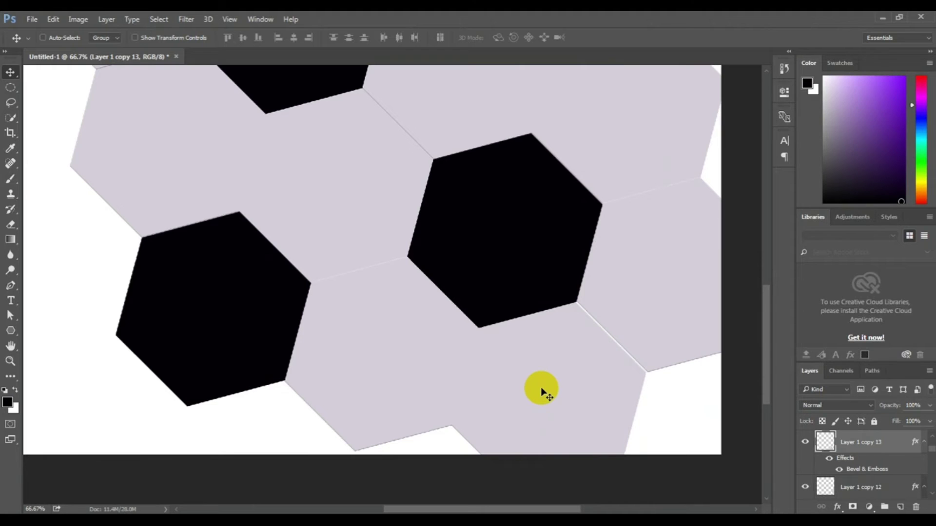
pyautogui.scroll(3, 510, 380)
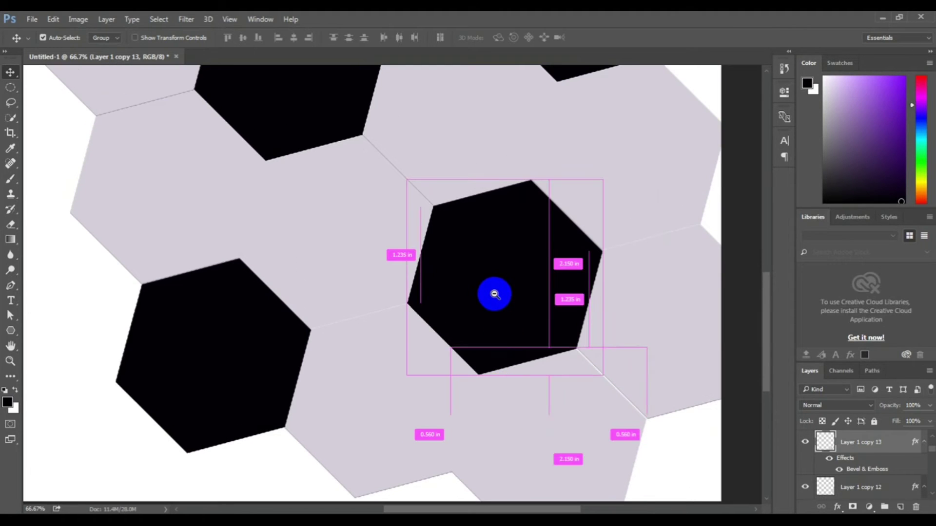
pyautogui.keyDown('alt'); pyautogui.click(501, 297); pyautogui.keyUp('alt')
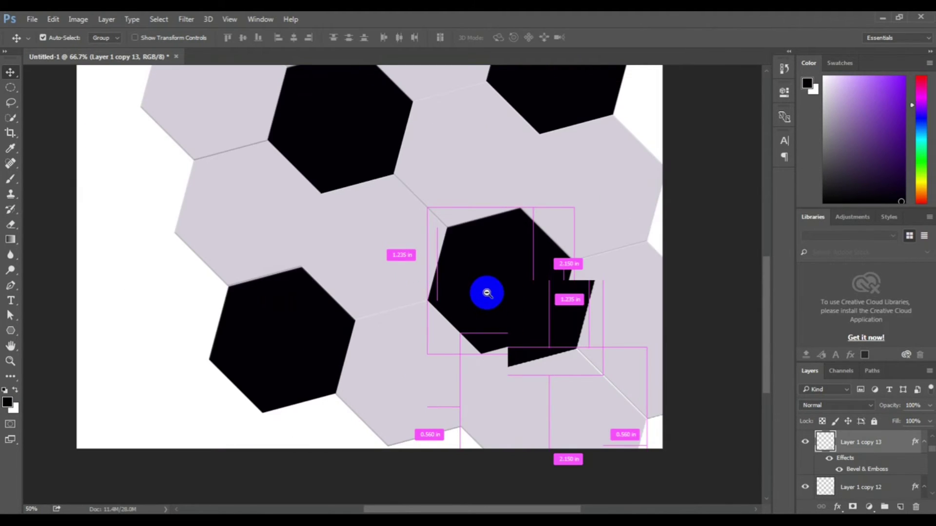
pyautogui.keyDown('alt'); pyautogui.click(485, 292); pyautogui.keyUp('alt')
# Step: Shrink the whole hexagon cluster to 75% and commit the transform
pyautogui.moveTo(488, 290)
pyautogui.mouseDown()
pyautogui.moveTo(452, 357)
pyautogui.moveTo(483, 343)
pyautogui.mouseUp()
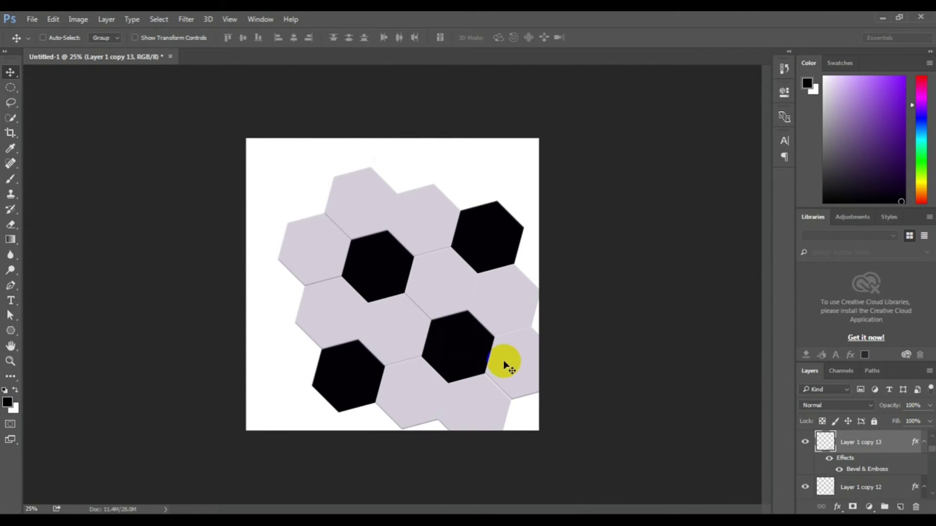
pyautogui.keyDown('ctrl'); pyautogui.click(575, 385); pyautogui.keyUp('ctrl')
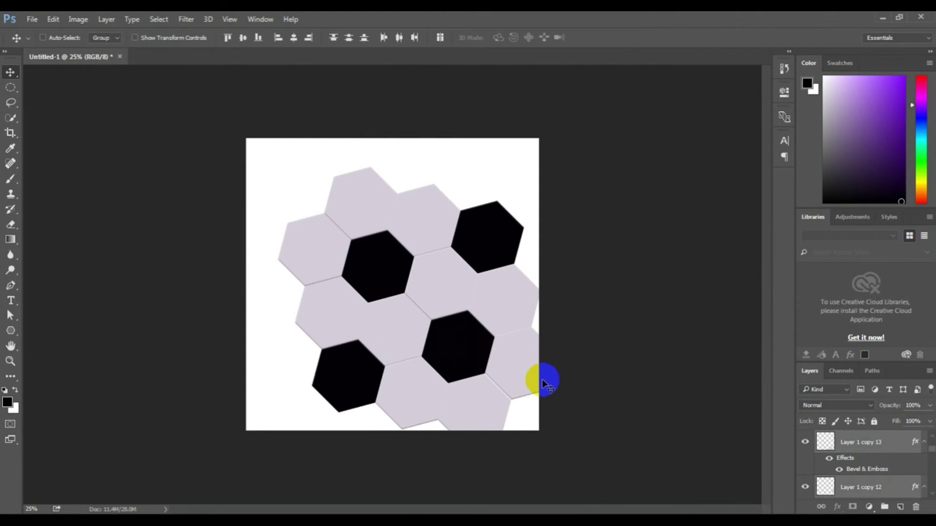
pyautogui.hotkey('ctrl', 't')
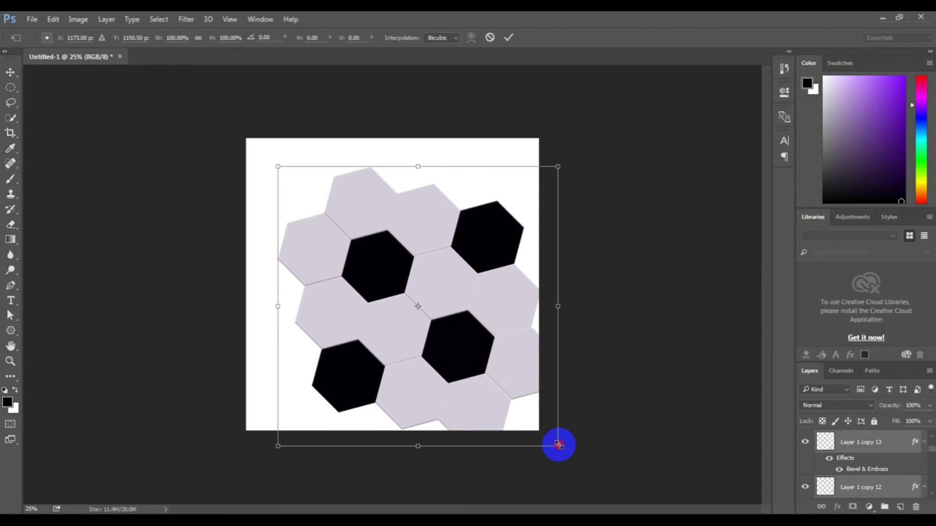
pyautogui.moveTo(558, 445); pyautogui.dragTo(492, 374)
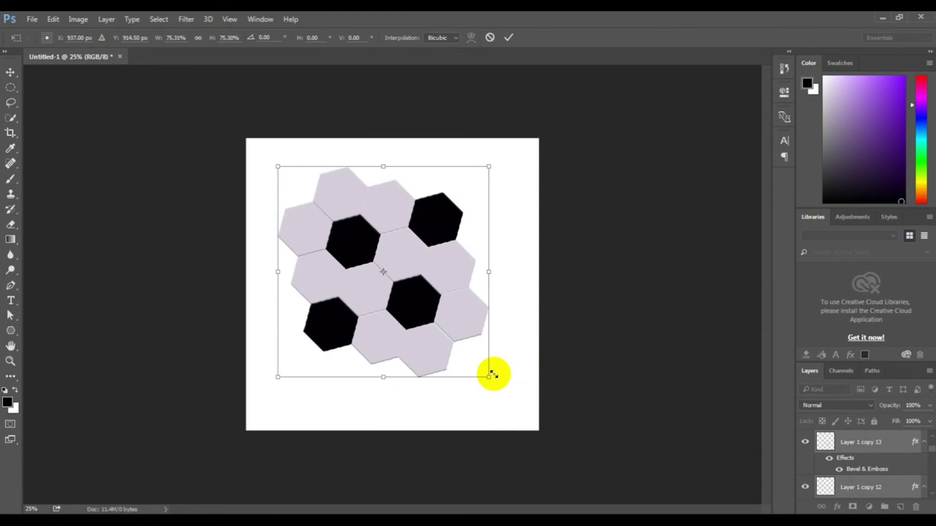
pyautogui.doubleClick(430, 299)
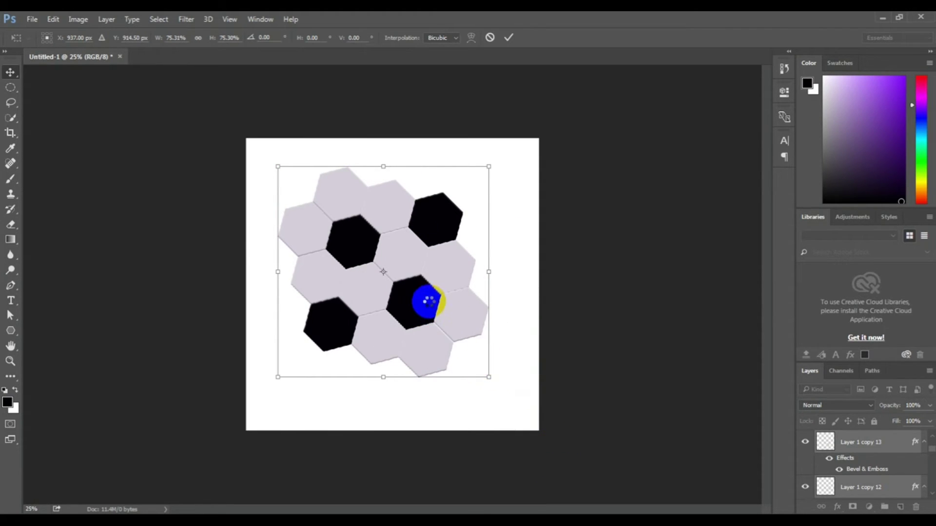
# Step: Place a Layer 1 copy 5 light hexagon below the cluster, fitted against its neighbours
pyautogui.keyDown('ctrl'); pyautogui.click(423, 309); pyautogui.keyUp('ctrl')
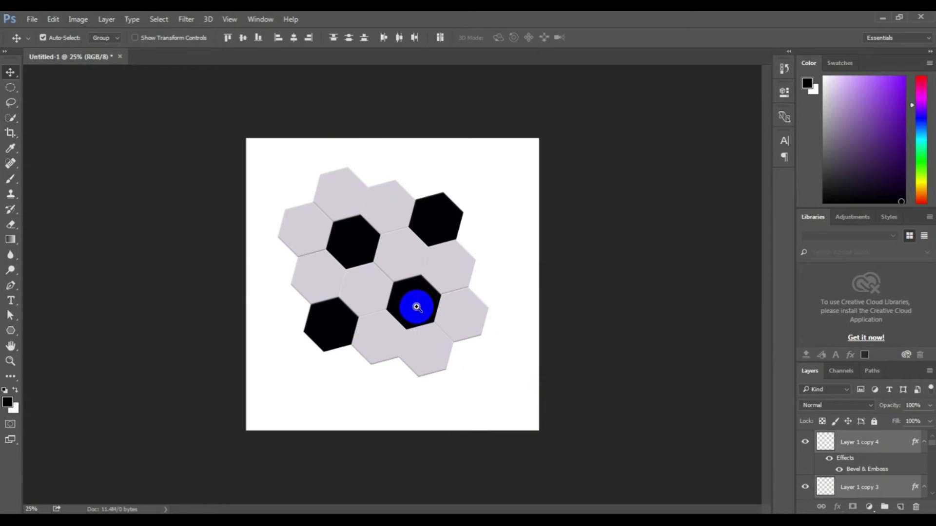
pyautogui.click(417, 308)
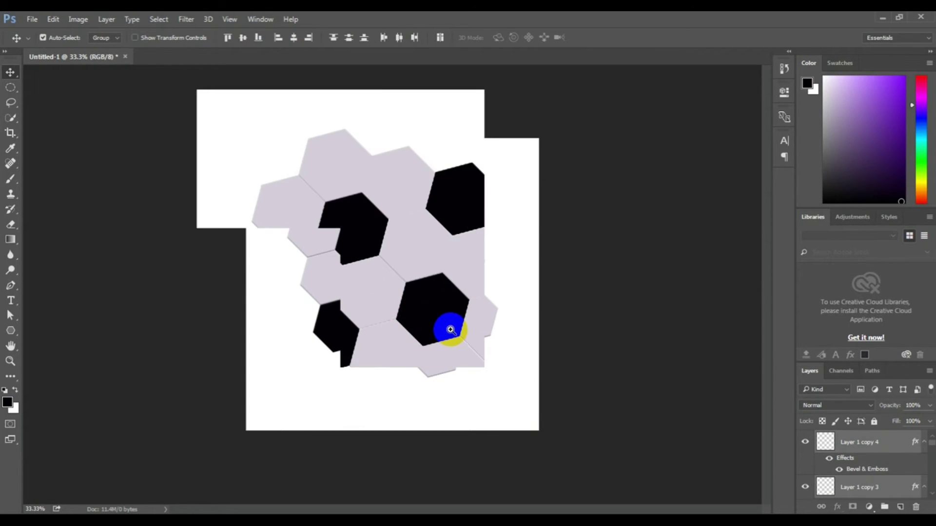
pyautogui.rightClick(381, 357)
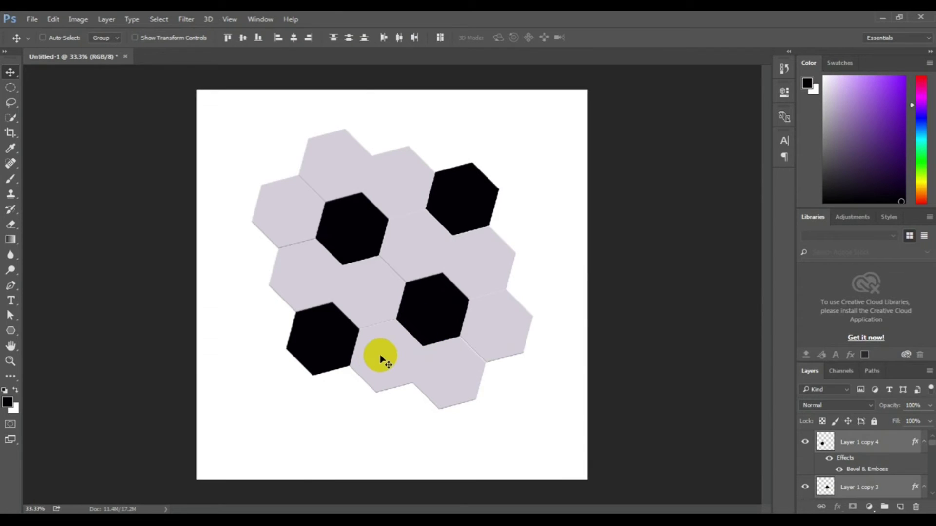
pyautogui.click(408, 364)
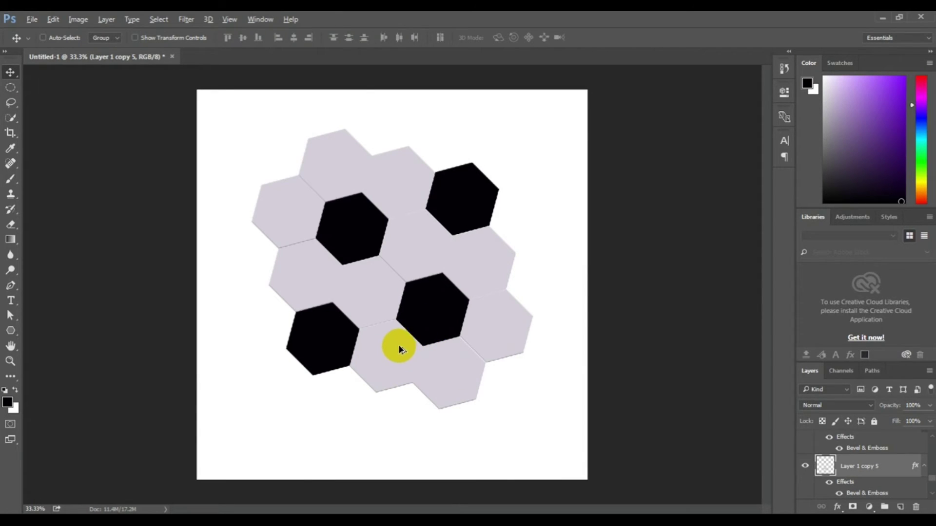
pyautogui.moveTo(400, 345)
pyautogui.mouseDown()
pyautogui.moveTo(414, 404)
pyautogui.moveTo(439, 429)
pyautogui.mouseUp()
pyautogui.scroll(5, 445, 408)
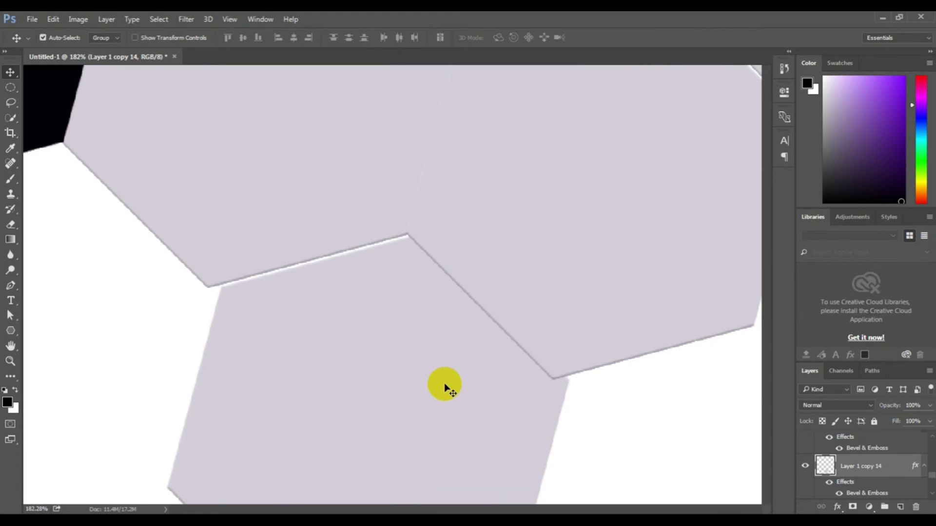
pyautogui.moveTo(438, 369); pyautogui.dragTo(422, 359)
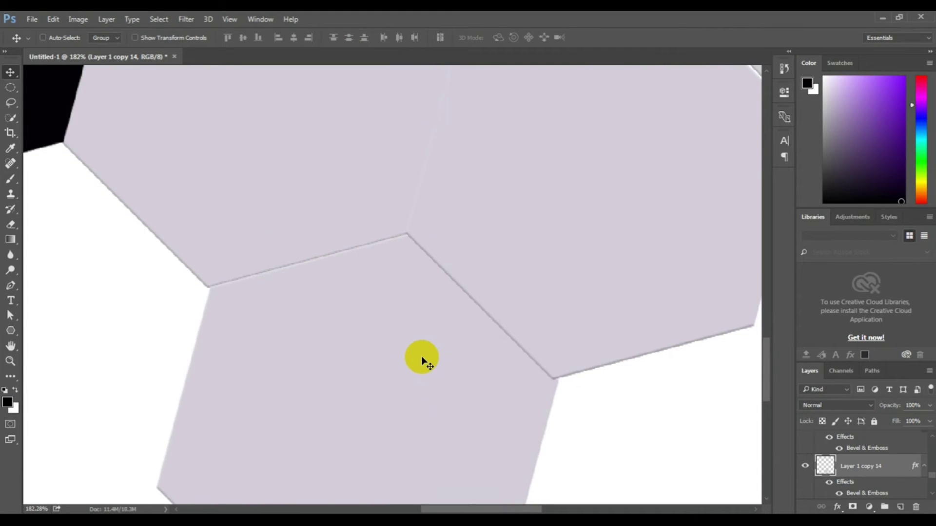
pyautogui.press('Left')
pyautogui.press('Left')
pyautogui.press('Left')
pyautogui.press('Left')
pyautogui.press('Left')
pyautogui.press('Left')
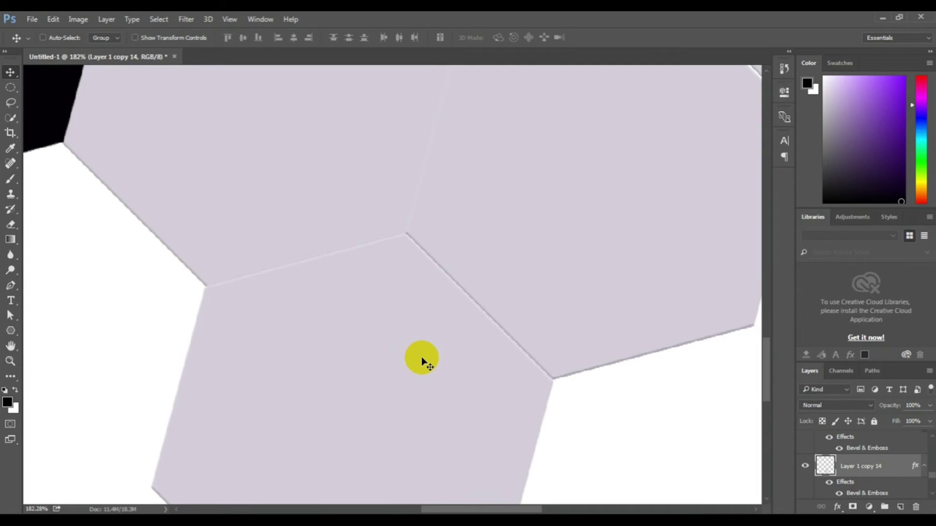
# Step: Nudge the bottom hexagon into alignment and fill it solid black
pyautogui.press('Up')
pyautogui.press('Right')
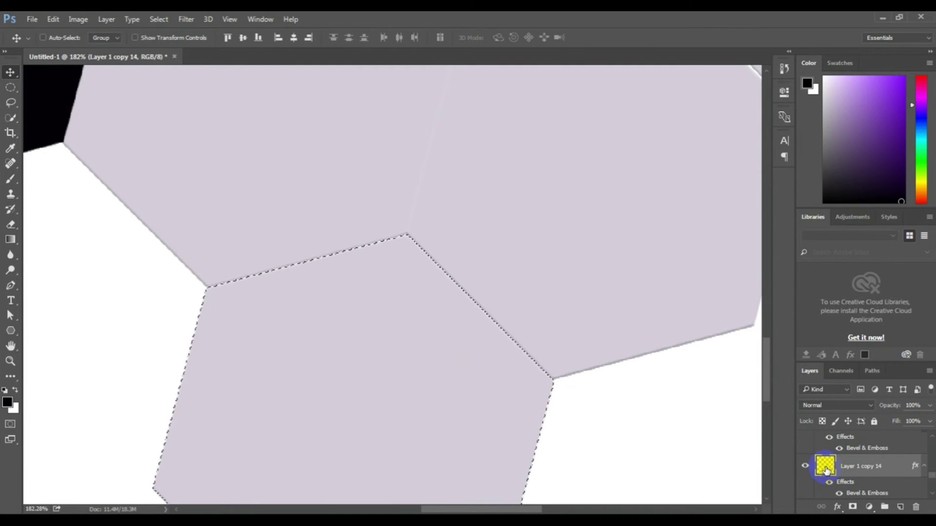
pyautogui.hotkey('alt', 'BackSpace')
pyautogui.hotkey('ctrl', 'd')
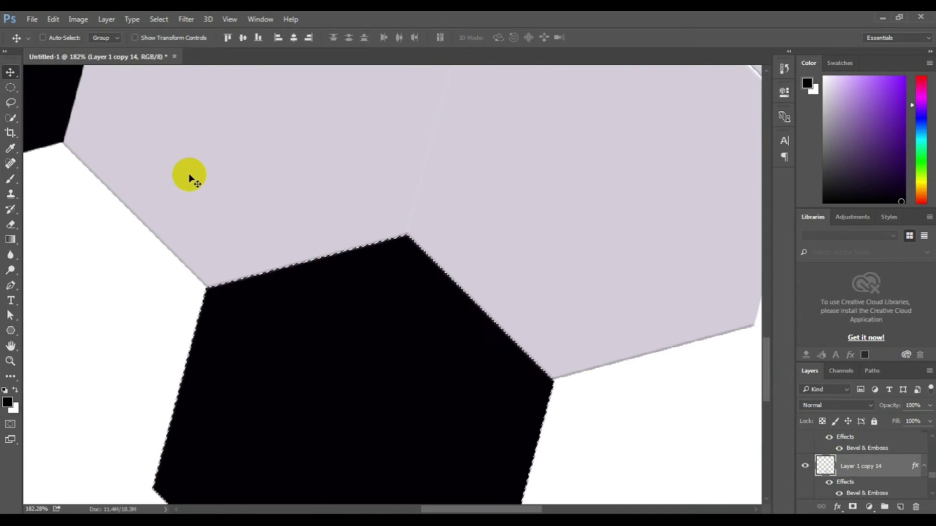
# Step: Place a light hexagon copy from Layer 1 copy 5 at the honeycomb's lower left
pyautogui.moveTo(401, 285); pyautogui.dragTo(407, 288)
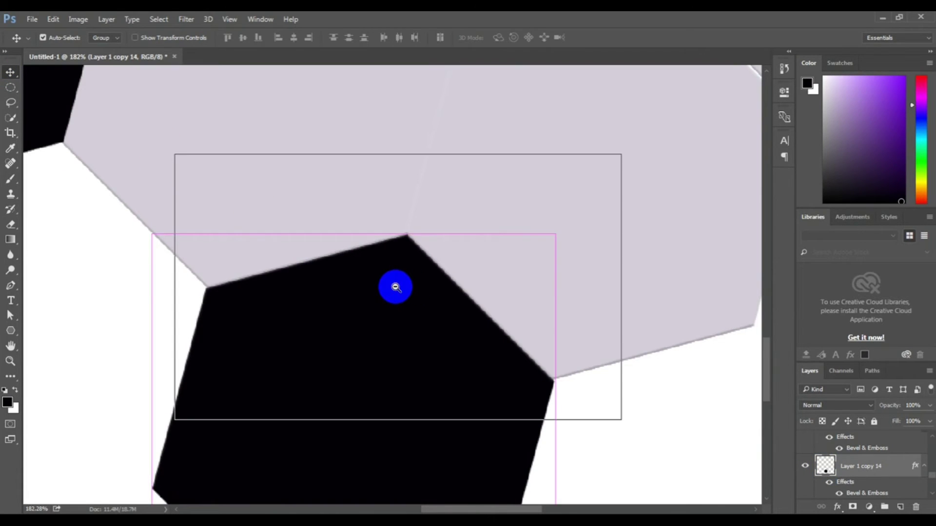
pyautogui.keyDown('ctrl'); pyautogui.keyDown('alt'); pyautogui.click(405, 286); pyautogui.keyUp('alt'); pyautogui.keyUp('ctrl')
pyautogui.keyDown('ctrl'); pyautogui.keyDown('alt'); pyautogui.click(403, 286); pyautogui.keyUp('alt'); pyautogui.keyUp('ctrl')
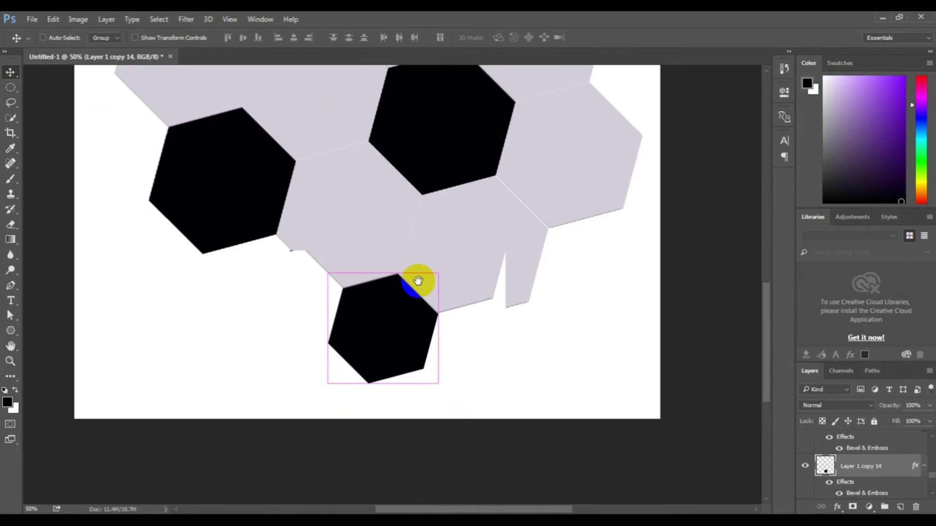
pyautogui.rightClick(372, 258)
pyautogui.click(389, 257)
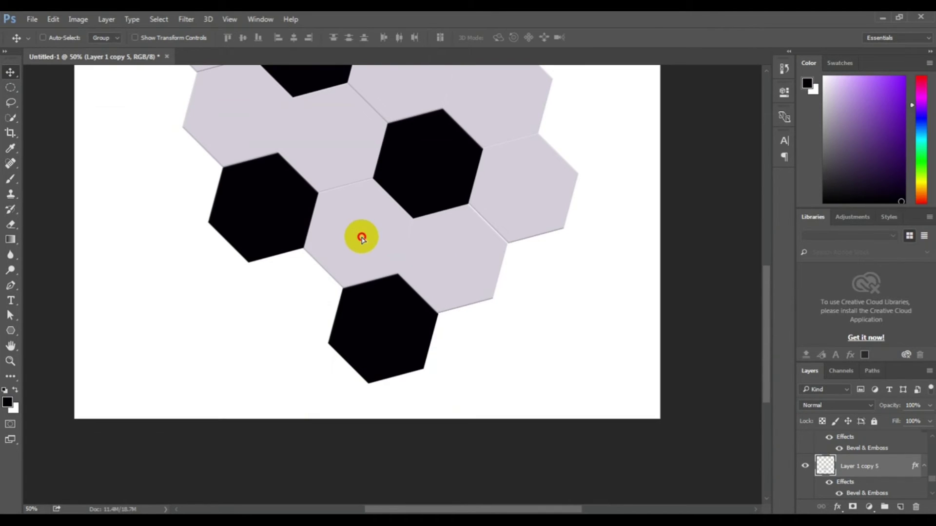
pyautogui.moveTo(360, 234)
pyautogui.mouseDown()
pyautogui.moveTo(314, 300)
pyautogui.moveTo(300, 304)
pyautogui.moveTo(347, 296)
pyautogui.mouseUp()
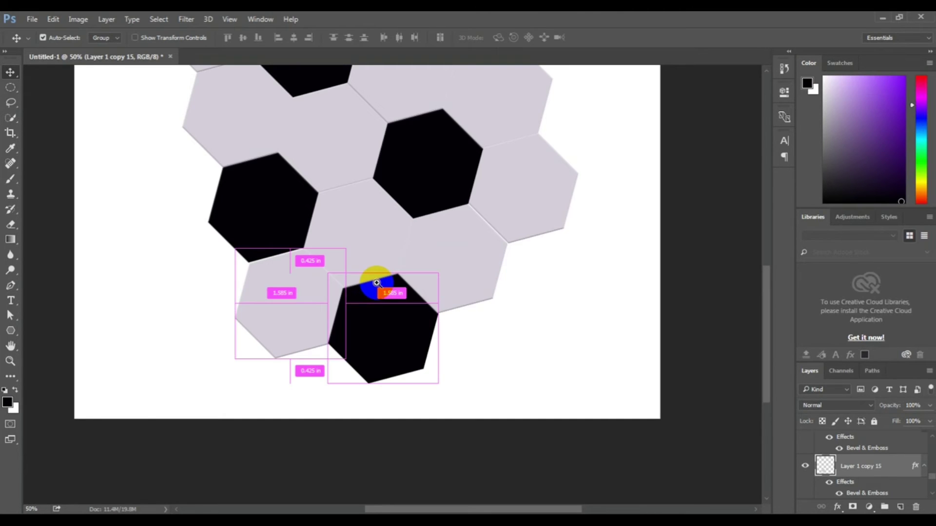
# Step: Tuck the lower-left light hexagon flush against its neighbours
pyautogui.scroll(1, 376, 287)
pyautogui.moveTo(377, 287); pyautogui.dragTo(377, 287)
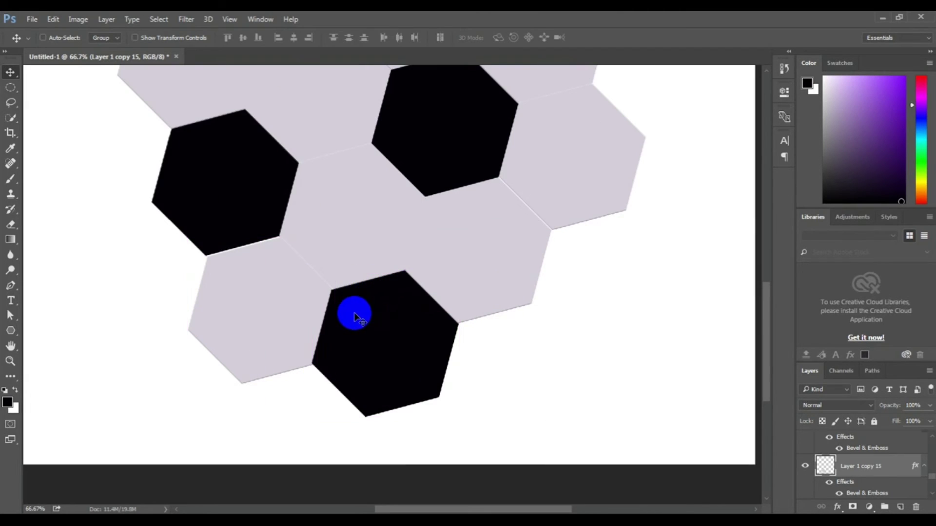
pyautogui.moveTo(355, 317); pyautogui.dragTo(353, 316)
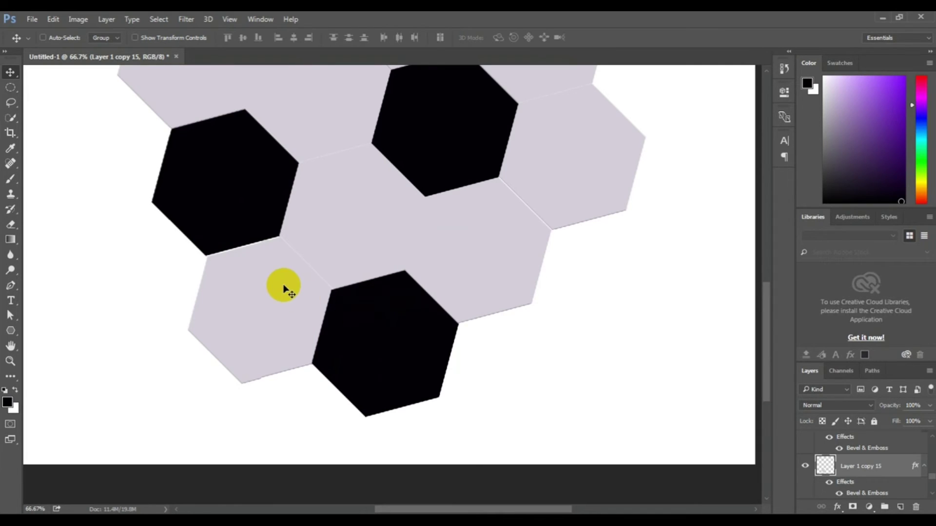
# Step: Duplicate the Layer 1 copy 12 hexagon into more copies along the left side
pyautogui.rightClick(535, 184)
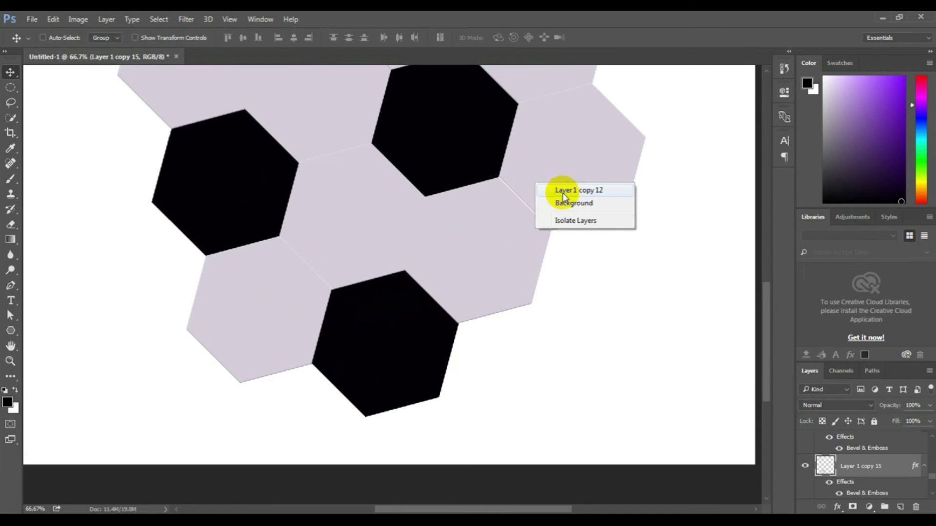
pyautogui.click(569, 190)
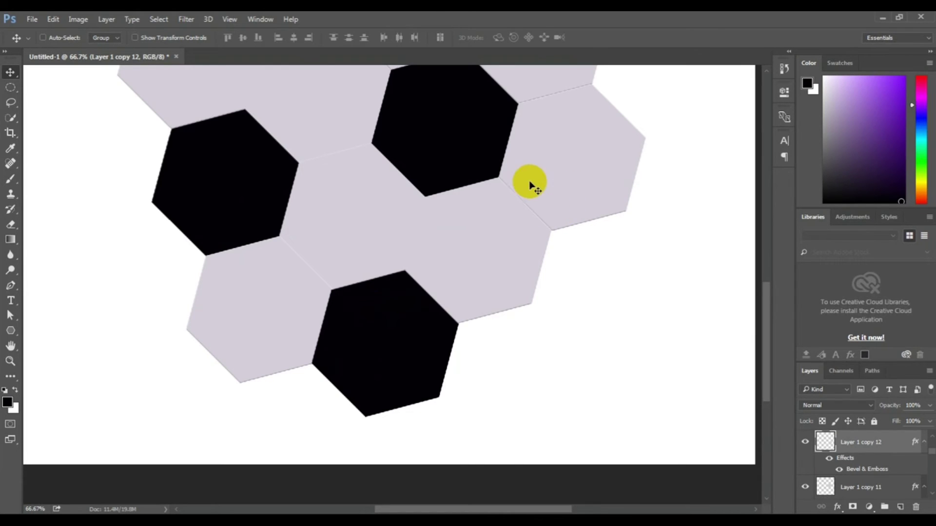
pyautogui.hscroll(-5, 483, 190)
pyautogui.scroll(2, 483, 190)
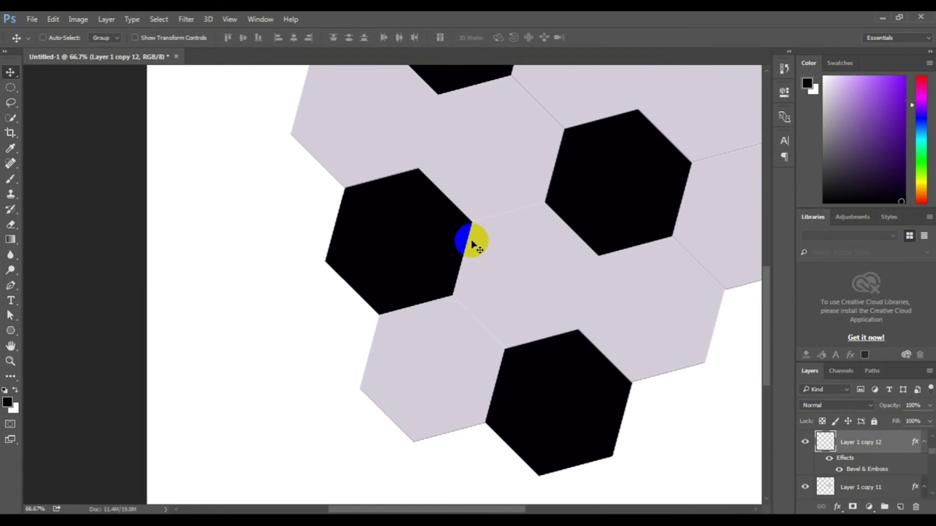
pyautogui.moveTo(430, 359)
pyautogui.mouseDown()
pyautogui.moveTo(307, 357)
pyautogui.moveTo(335, 351)
pyautogui.mouseUp()
pyautogui.moveTo(664, 243)
pyautogui.mouseDown()
pyautogui.moveTo(516, 306)
pyautogui.moveTo(321, 369)
pyautogui.moveTo(314, 382)
pyautogui.mouseUp()
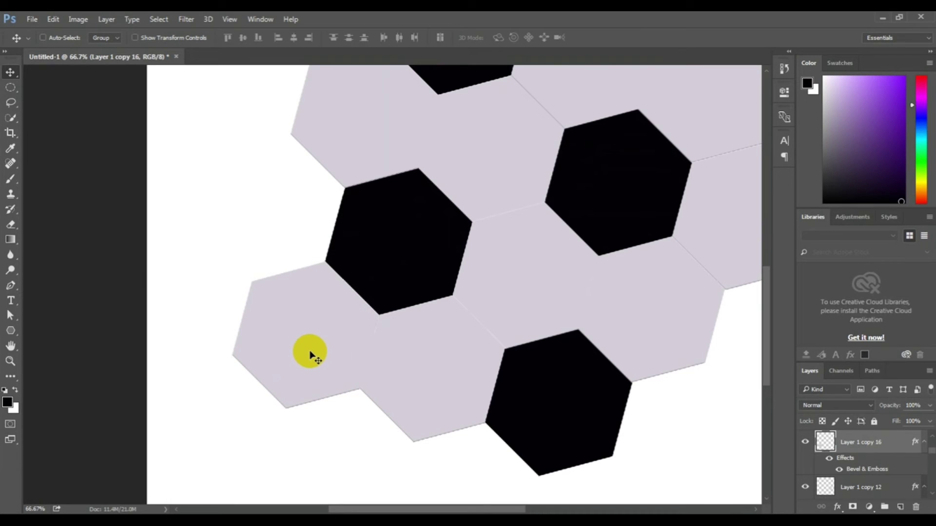
pyautogui.moveTo(278, 335)
pyautogui.mouseDown()
pyautogui.moveTo(281, 237)
pyautogui.moveTo(257, 237)
pyautogui.moveTo(328, 293)
pyautogui.moveTo(350, 325)
pyautogui.moveTo(314, 293)
pyautogui.mouseUp()
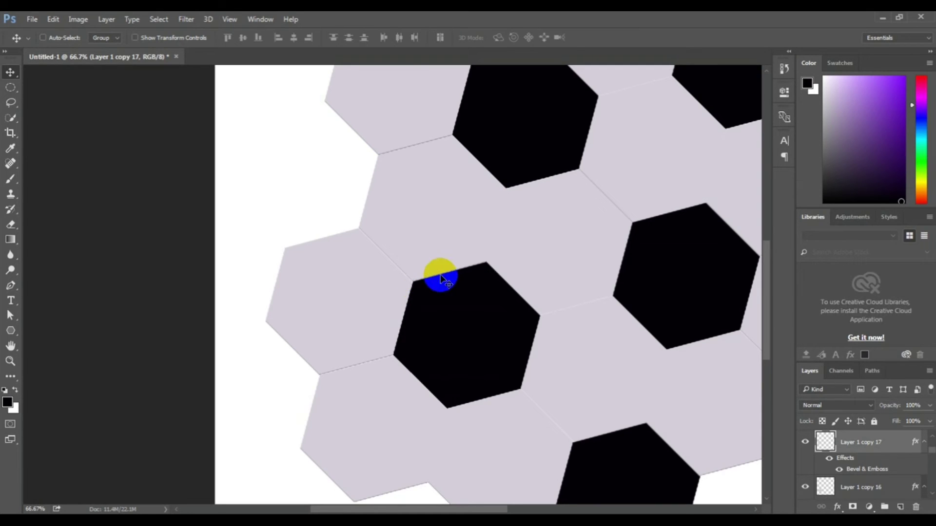
# Step: Copy a light hexagon to the upper left and settle it against its neighbours
pyautogui.moveTo(439, 274); pyautogui.dragTo(459, 276)
pyautogui.hotkey('ctrl', '-')
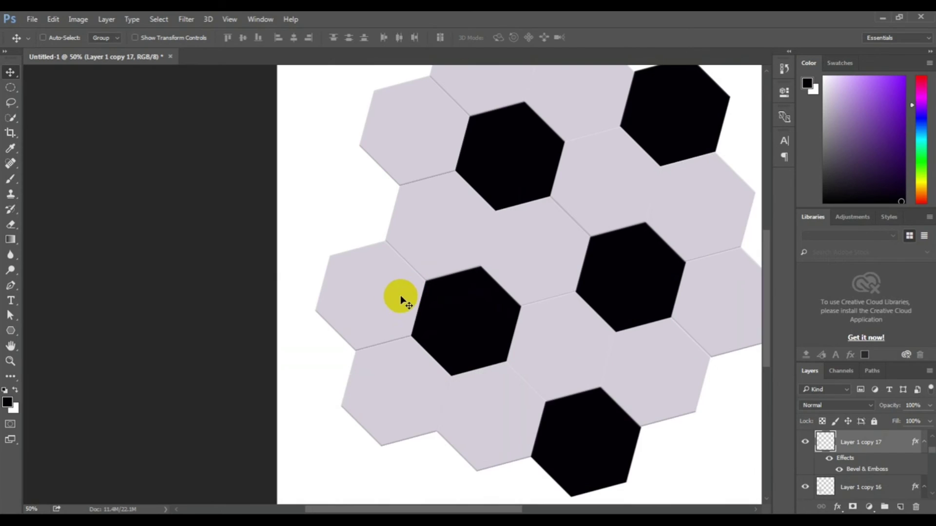
pyautogui.moveTo(370, 295); pyautogui.dragTo(340, 198)
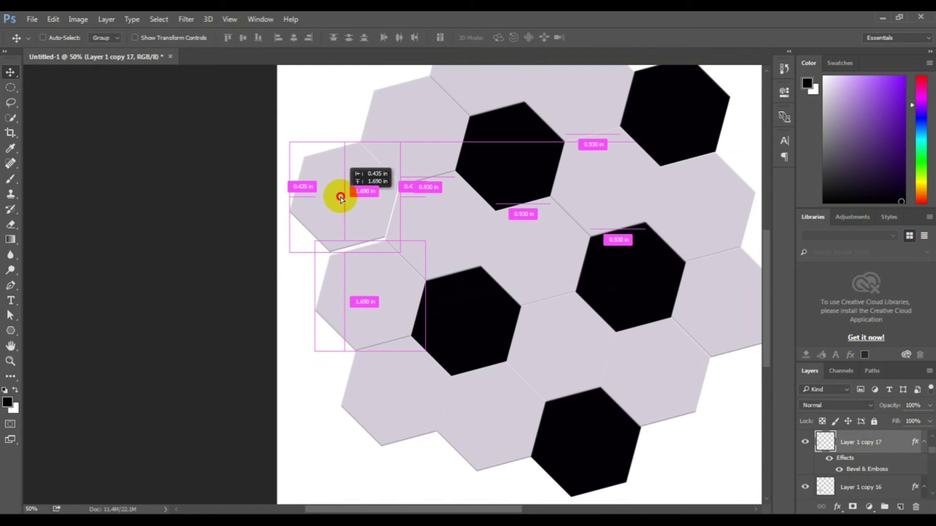
pyautogui.moveTo(340, 198); pyautogui.dragTo(342, 206)
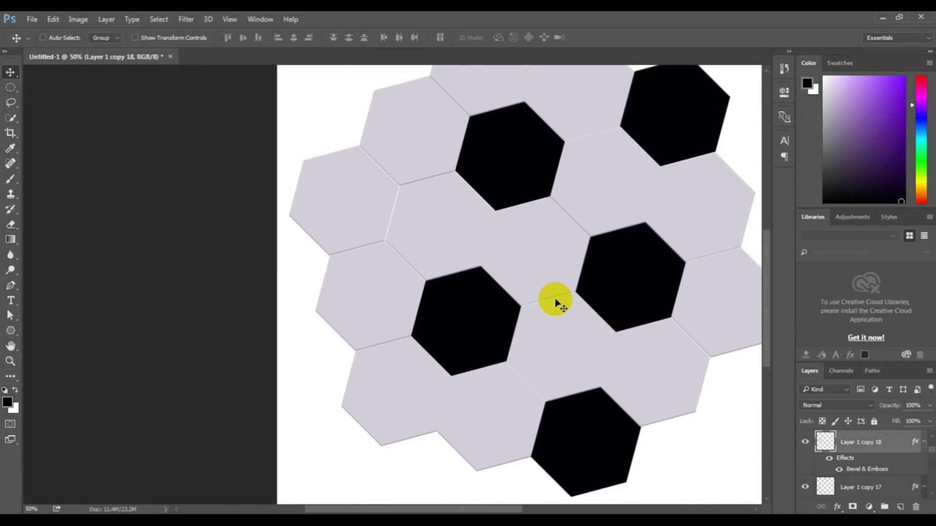
# Step: Fill the new upper-left hexagon solid black and zoom out to the whole honeycomb
pyautogui.click(386, 213)
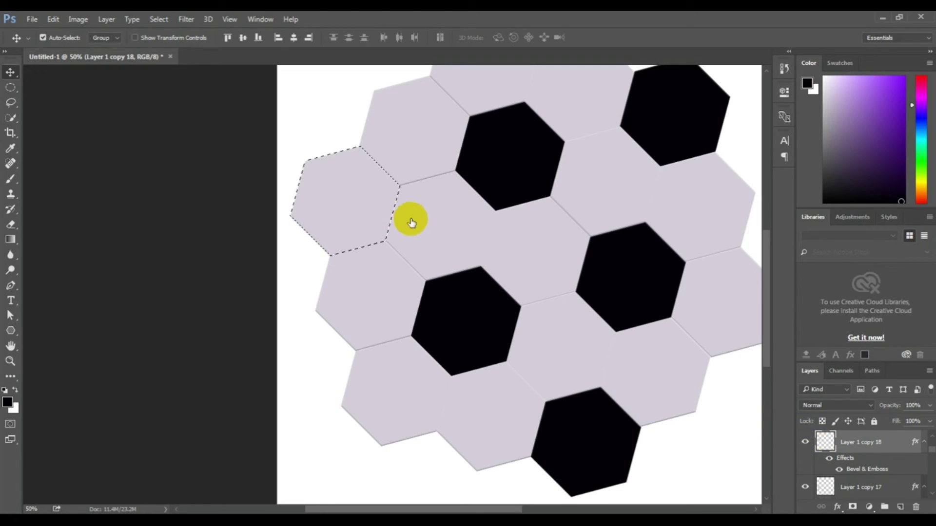
pyautogui.hotkey('alt', 'BackSpace')
pyautogui.hotkey('ctrl', 'd')
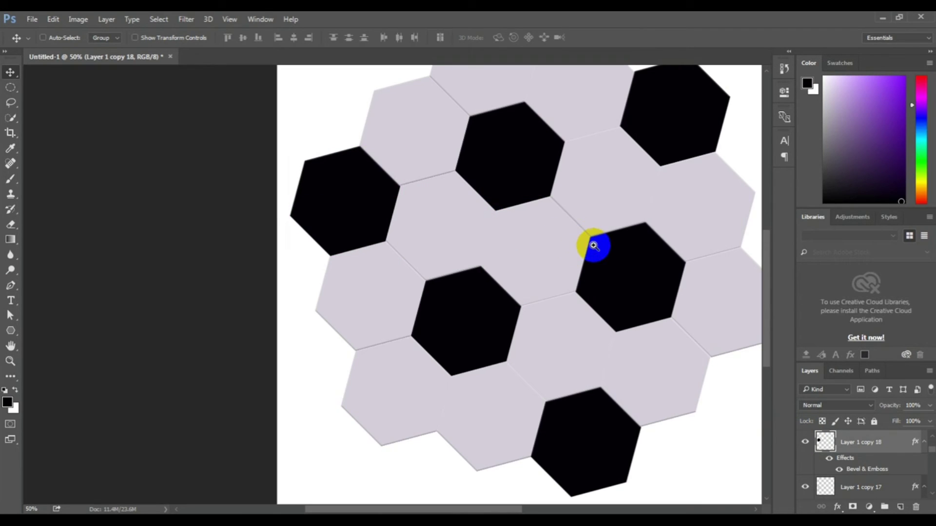
pyautogui.hotkey('ctrl', '-')
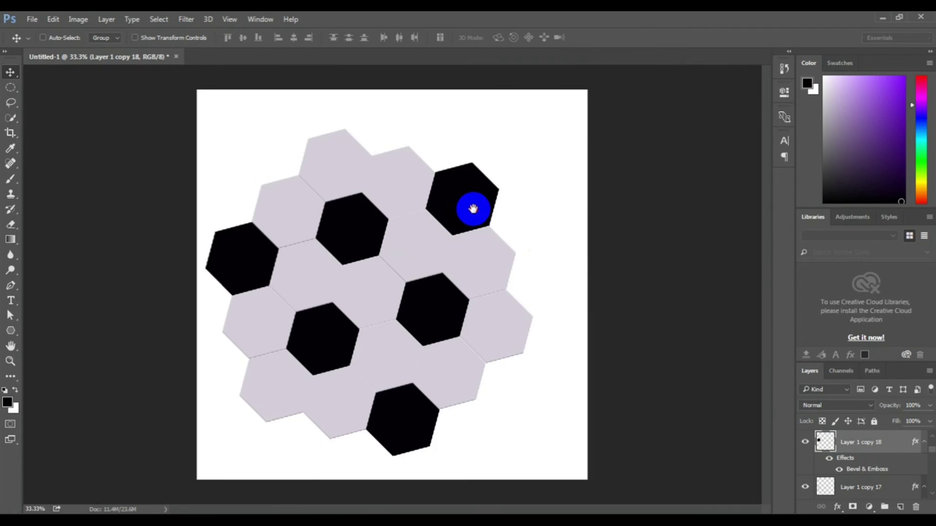
# Step: Switch to the Elliptical Marquee Tool
pyautogui.click(11, 103)
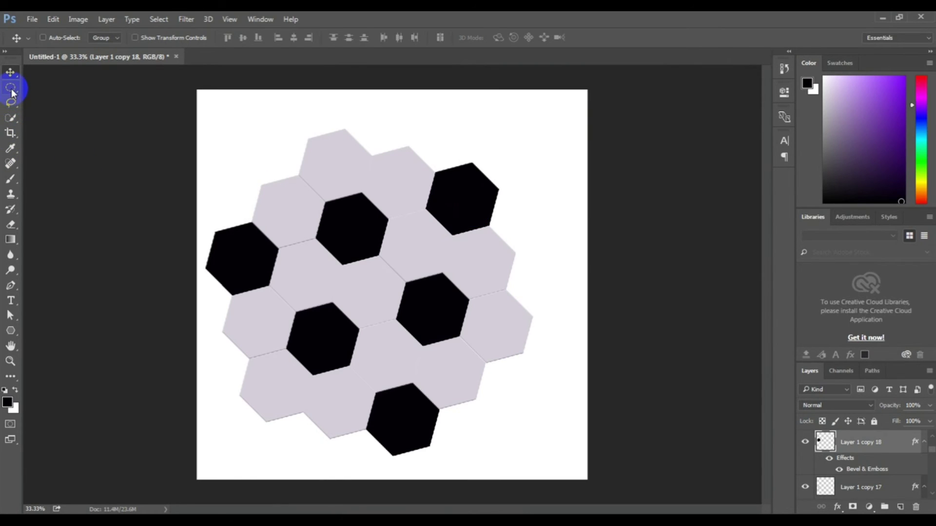
pyautogui.click(12, 90)
pyautogui.click(62, 98)
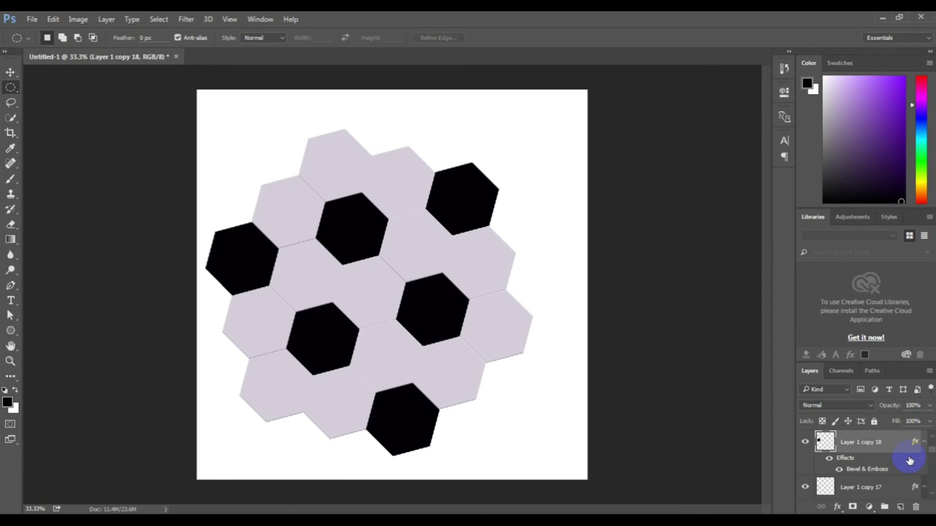
# Step: Merge the visible hexagon layers into Layer 1 while the Background is temporarily hidden
pyautogui.scroll(-3, 895, 473)
pyautogui.scroll(-5, 889, 482)
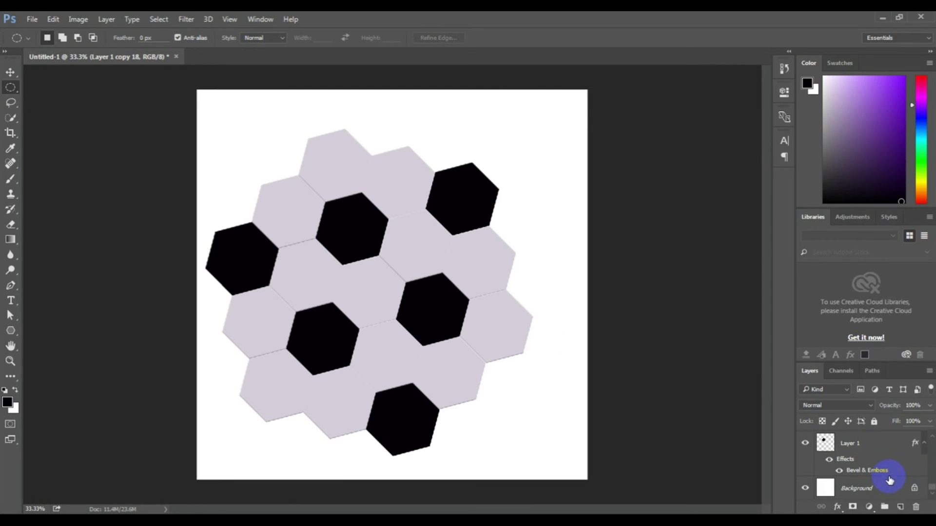
pyautogui.click(803, 488)
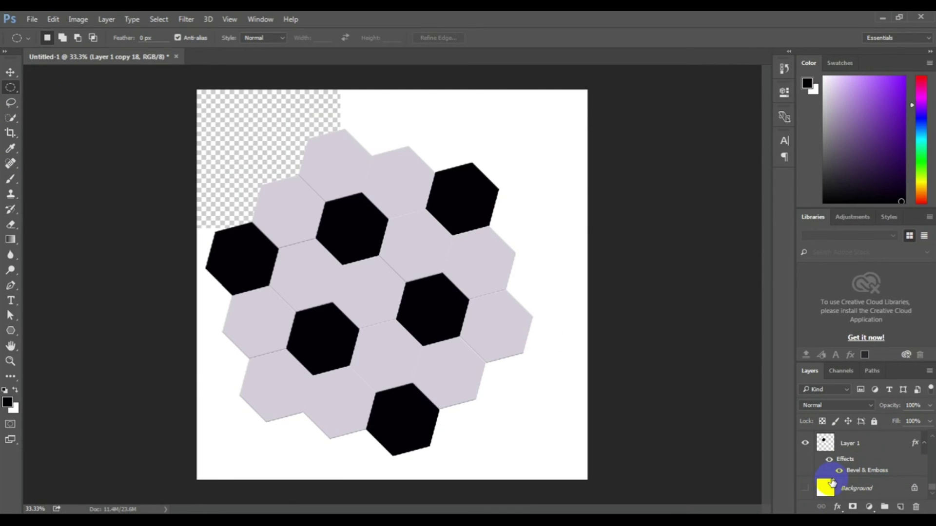
pyautogui.click(841, 446)
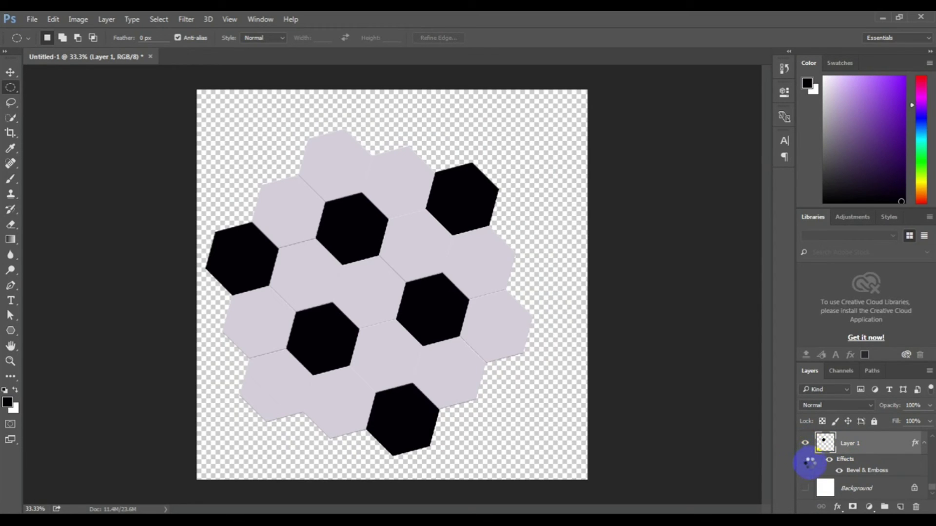
pyautogui.click(805, 465)
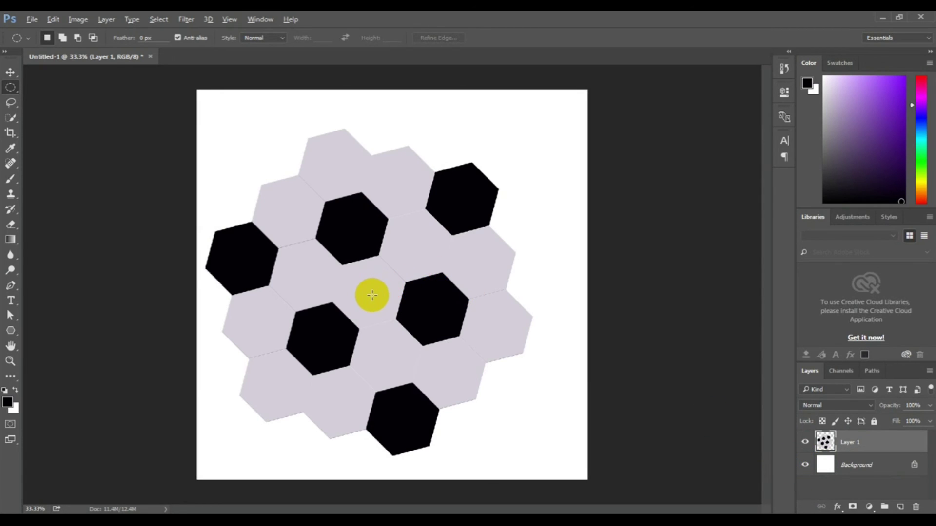
# Step: Spherize a circular selection over the honeycomb centre at full strength
pyautogui.moveTo(371, 295); pyautogui.dragTo(499, 425)
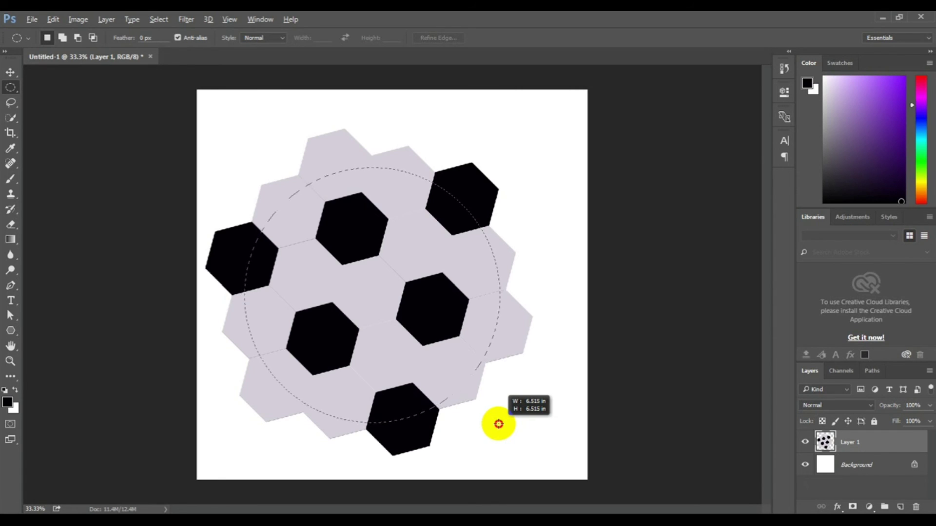
pyautogui.moveTo(498, 424); pyautogui.dragTo(495, 424)
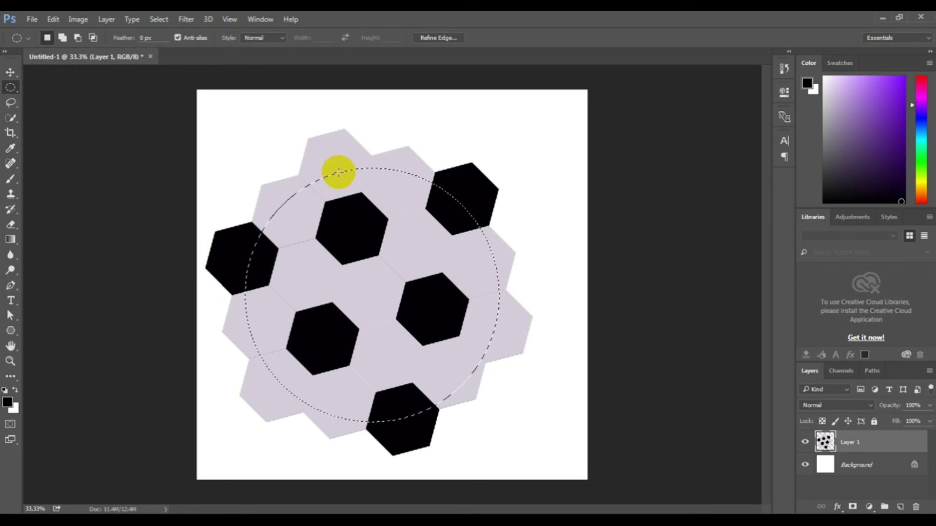
pyautogui.click(188, 19)
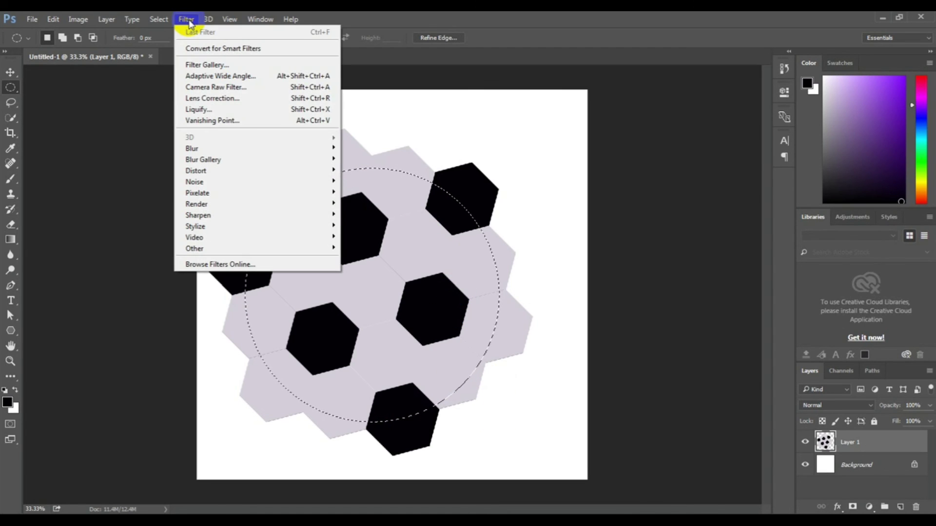
pyautogui.moveTo(196, 171)
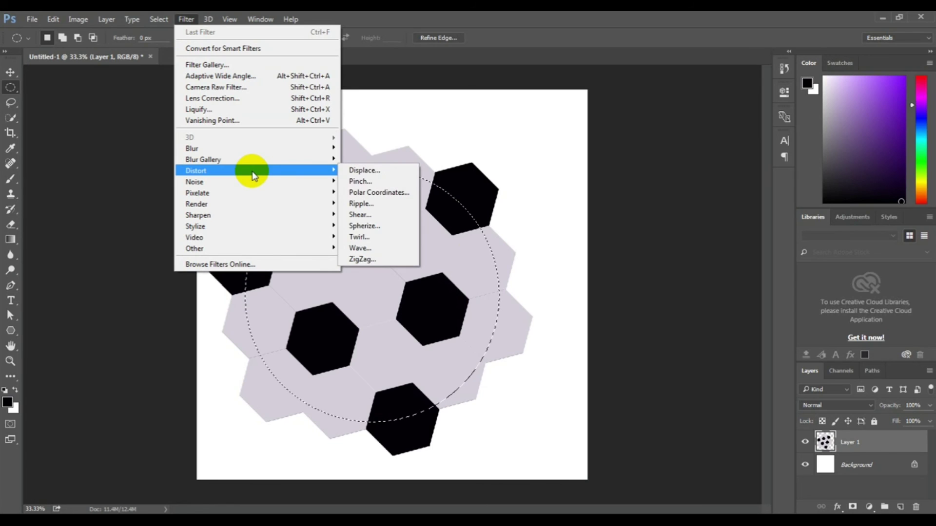
pyautogui.click(386, 226)
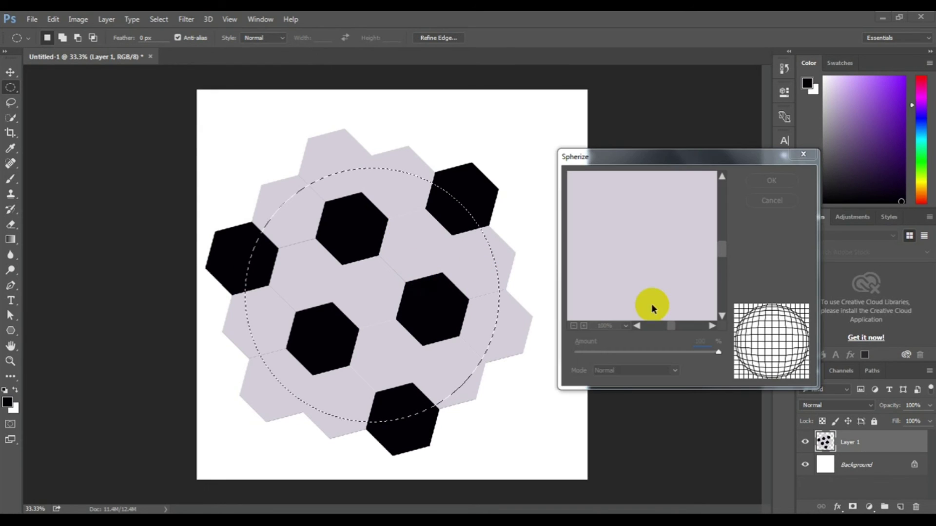
pyautogui.moveTo(721, 360); pyautogui.dragTo(725, 356)
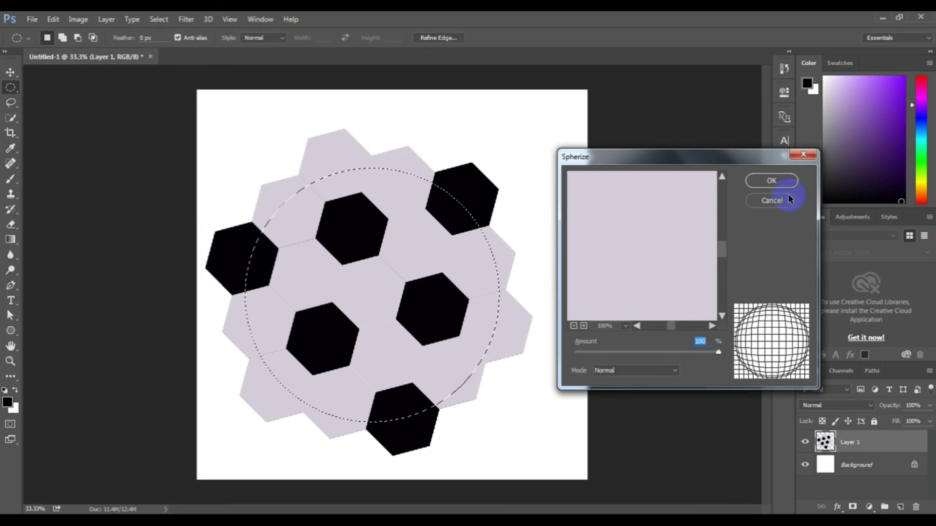
pyautogui.click(775, 181)
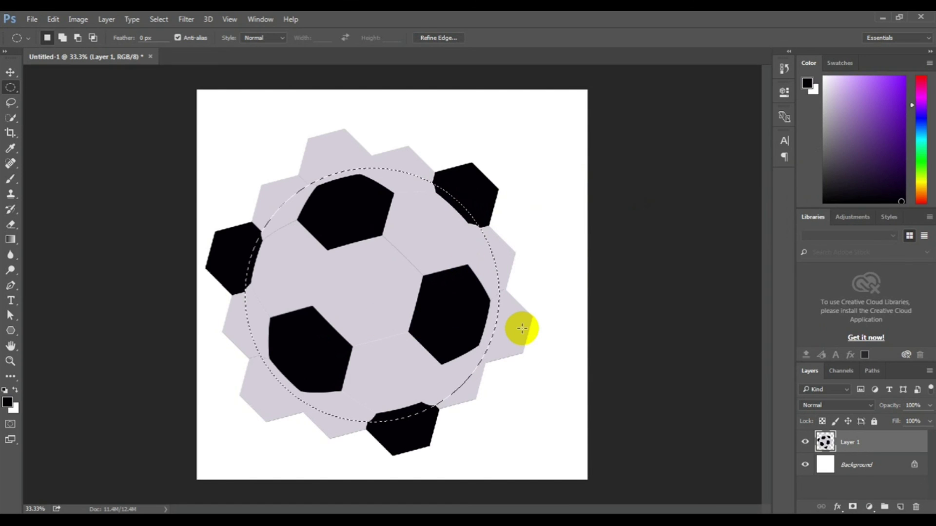
# Step: Delete the honeycomb outside the circle and deselect
pyautogui.hotkey('ctrl', 'shift', 'i')
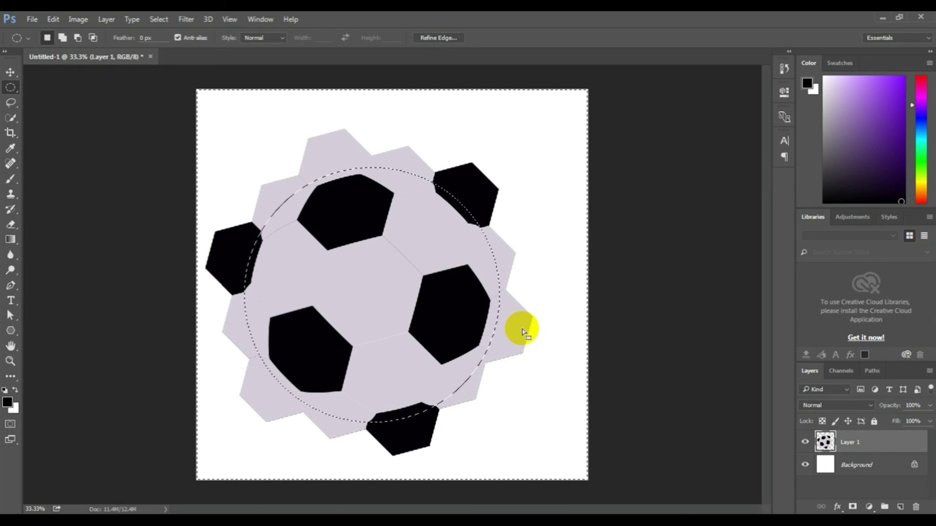
pyautogui.press('Delete')
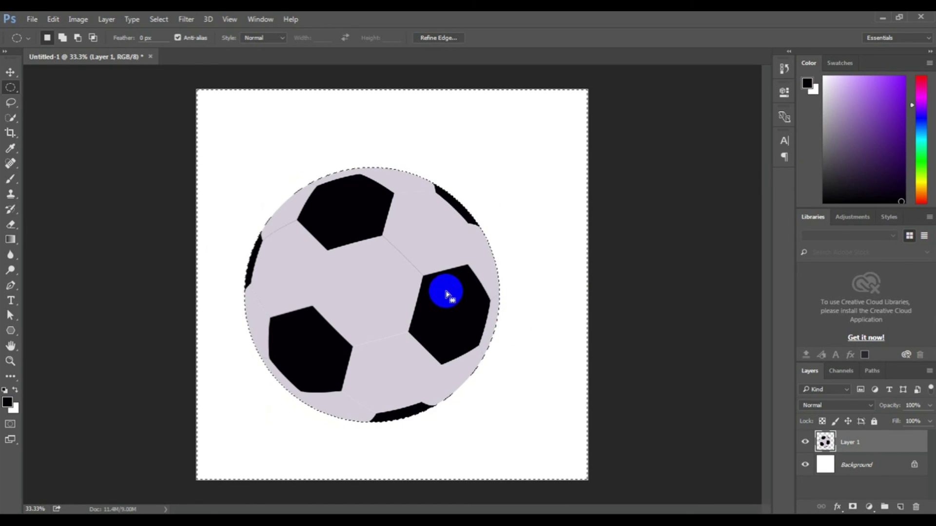
pyautogui.hotkey('ctrl', 'd')
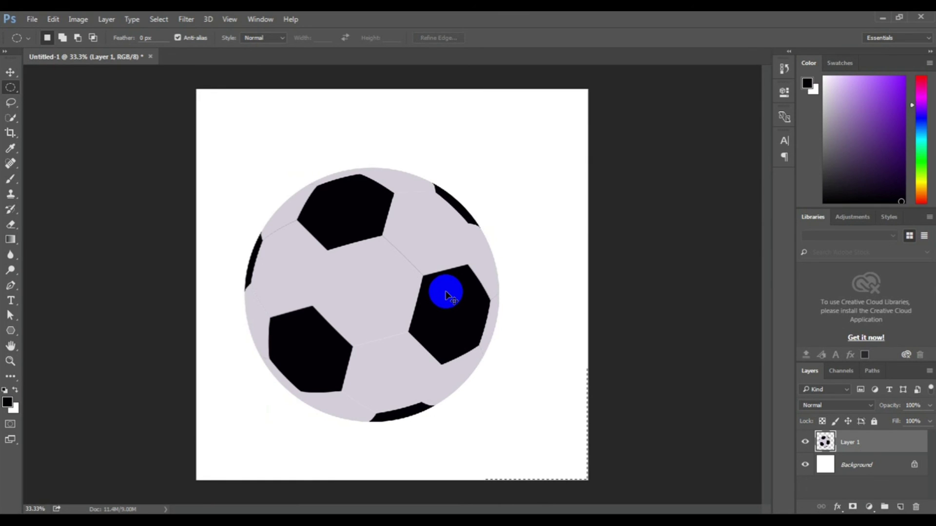
# Step: Move the ball up and right toward the canvas centre
pyautogui.press('v')
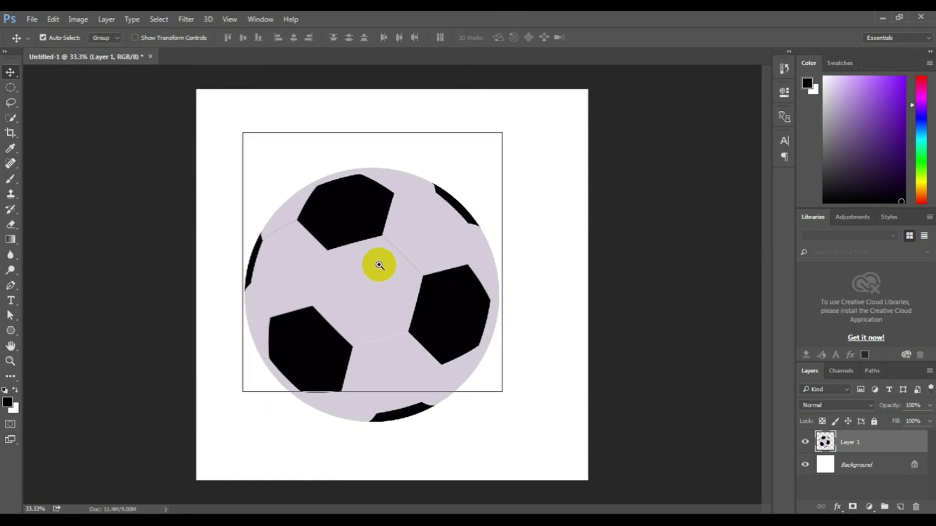
pyautogui.click(380, 265)
pyautogui.click(386, 261)
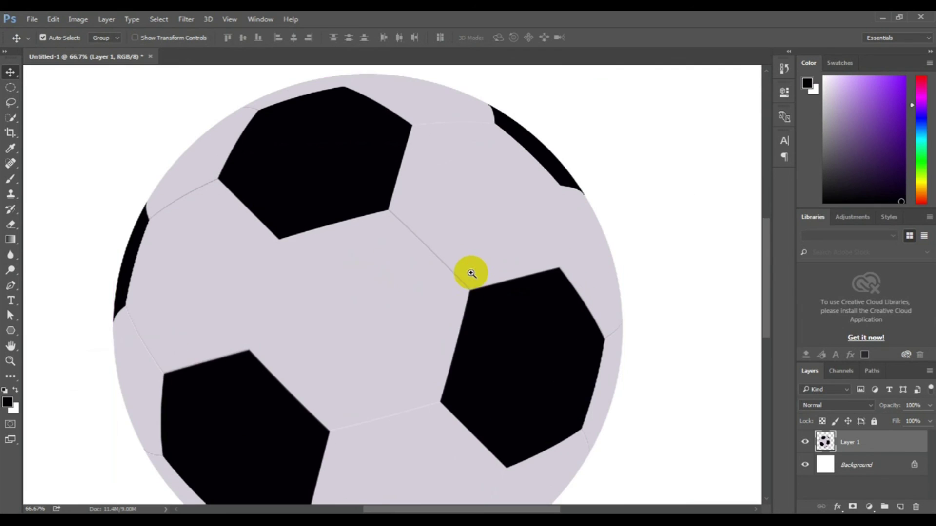
pyautogui.keyDown('alt'); pyautogui.click(471, 277); pyautogui.keyUp('alt')
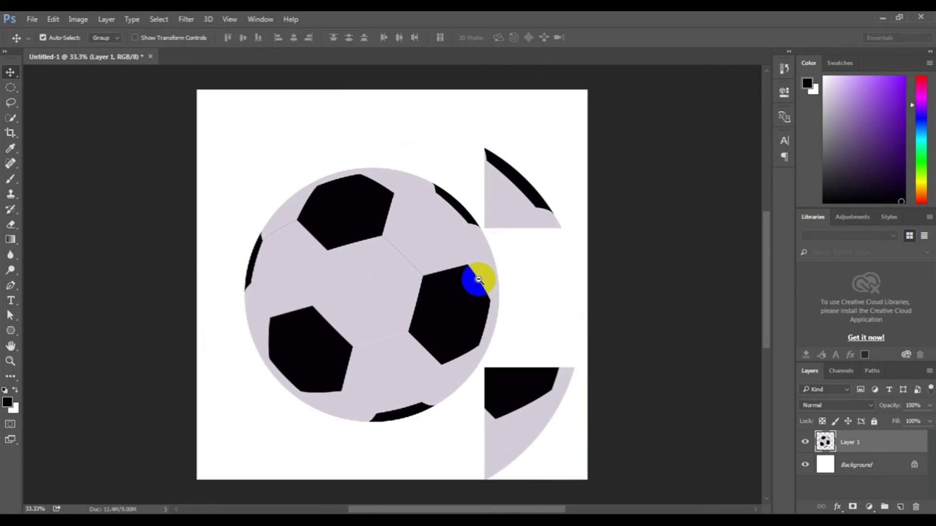
pyautogui.moveTo(436, 275); pyautogui.dragTo(466, 259)
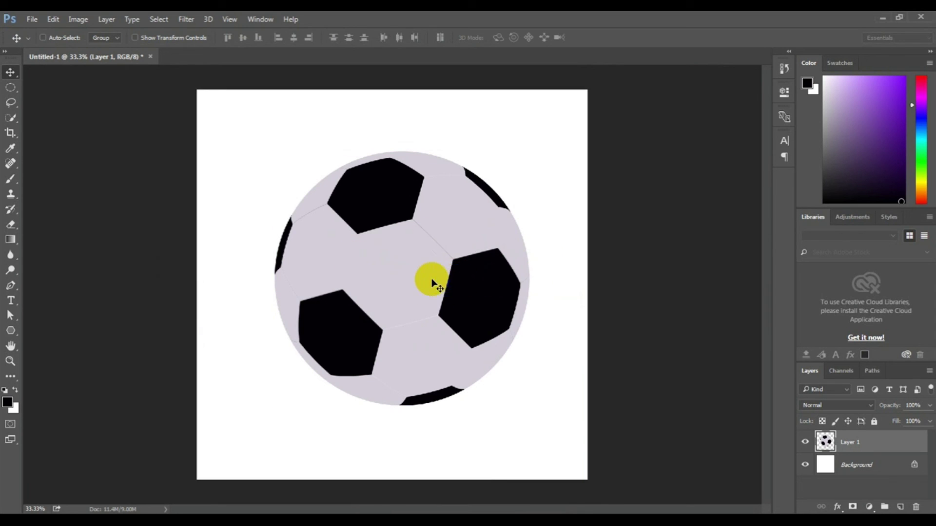
# Step: Add a Bevel & Emboss layer style with increased size to the ball layer
pyautogui.rightClick(858, 441)
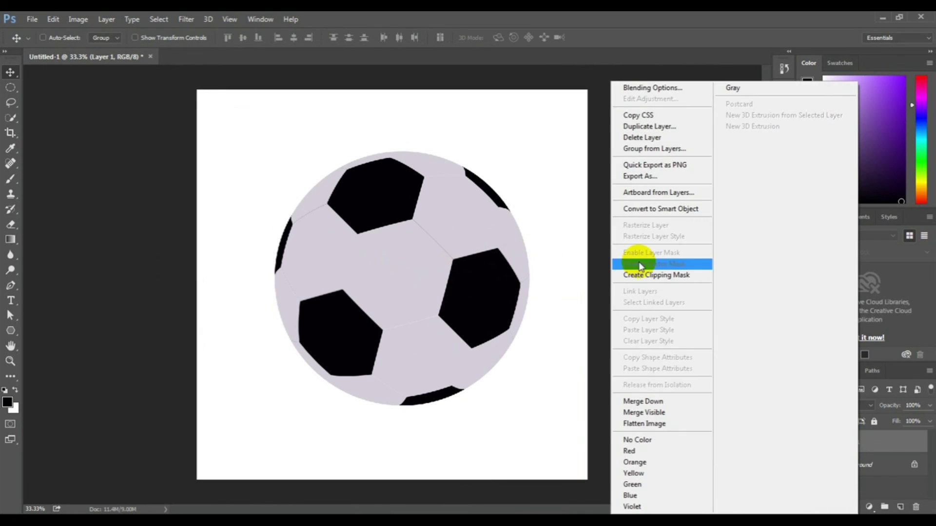
pyautogui.click(664, 89)
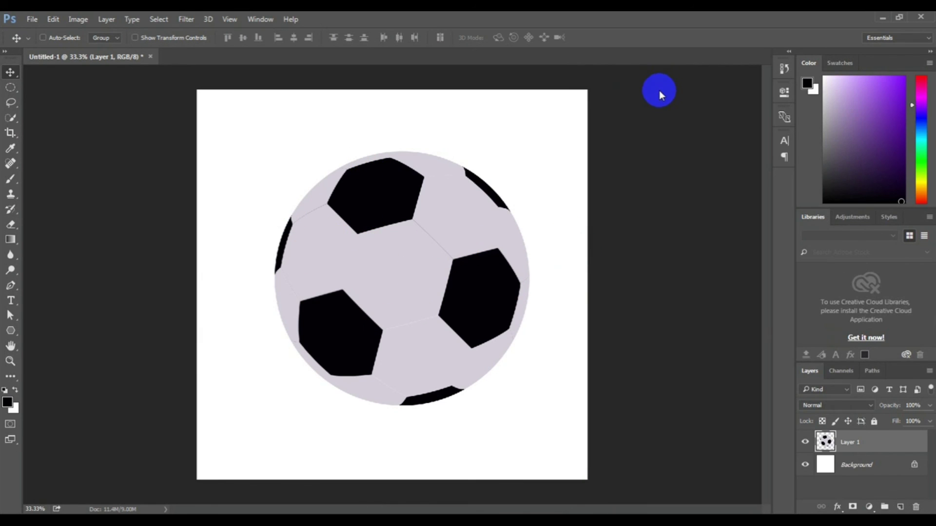
pyautogui.moveTo(544, 106); pyautogui.dragTo(831, 179)
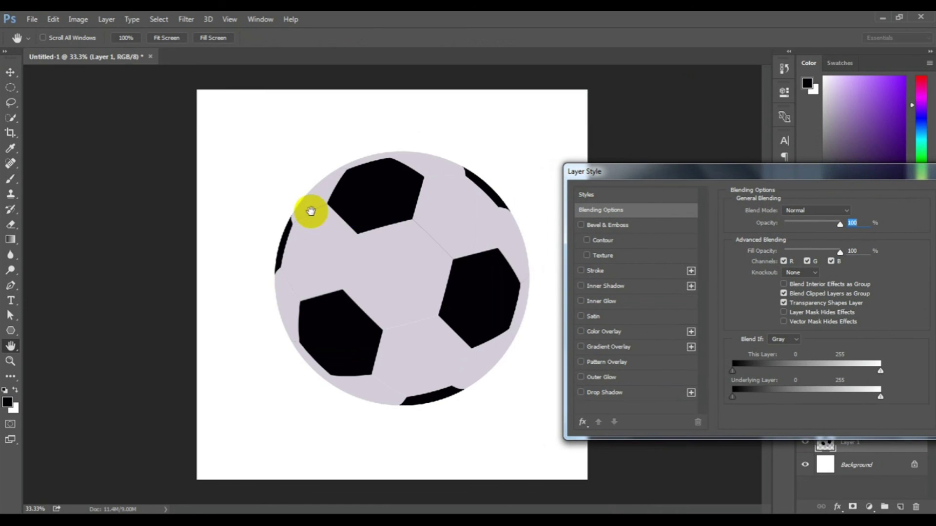
pyautogui.click(624, 226)
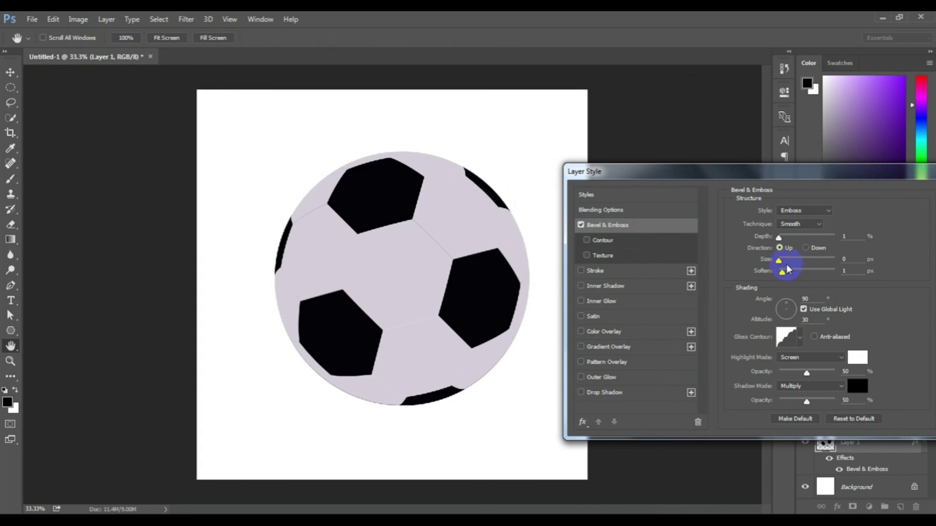
pyautogui.moveTo(789, 261); pyautogui.dragTo(803, 267)
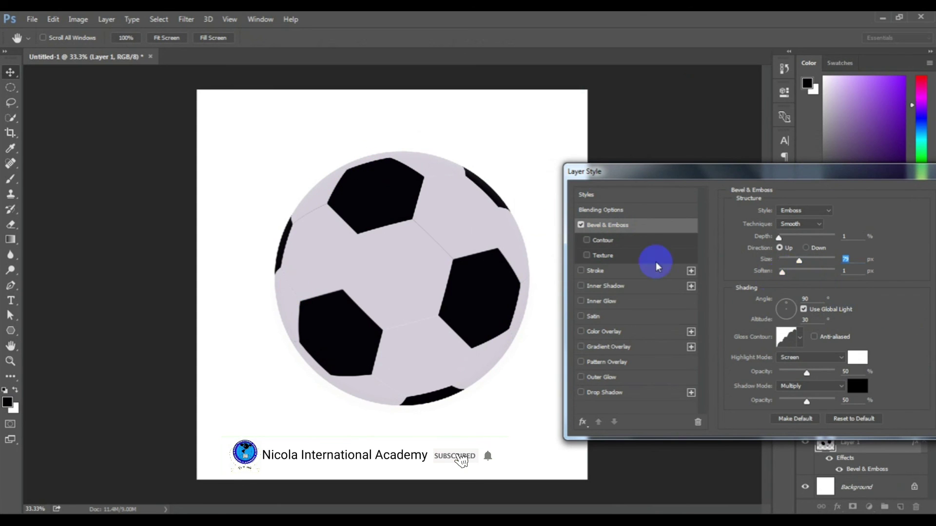
pyautogui.press('Return')
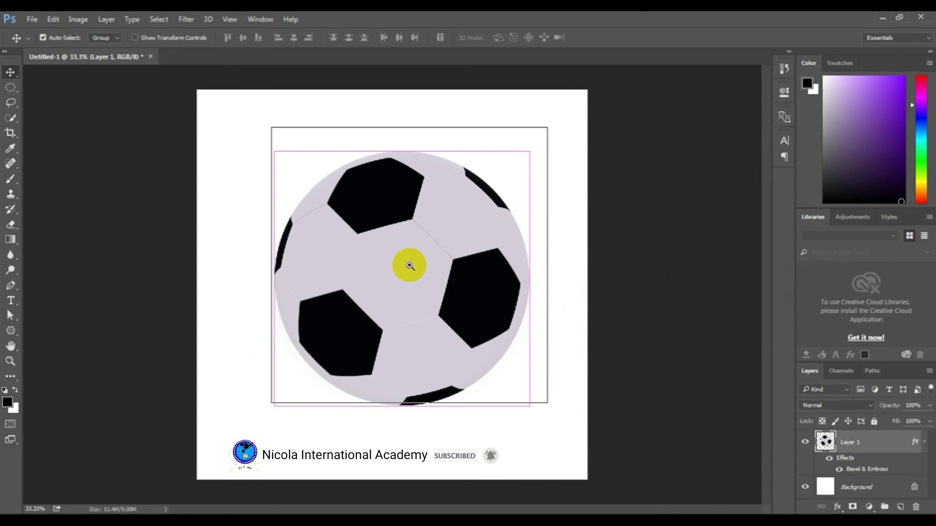
pyautogui.scroll(1, 408, 265)
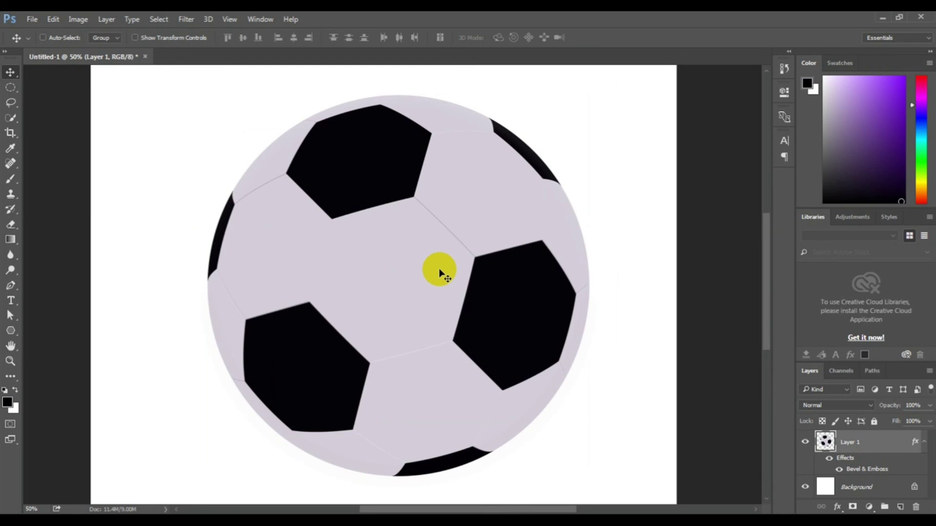